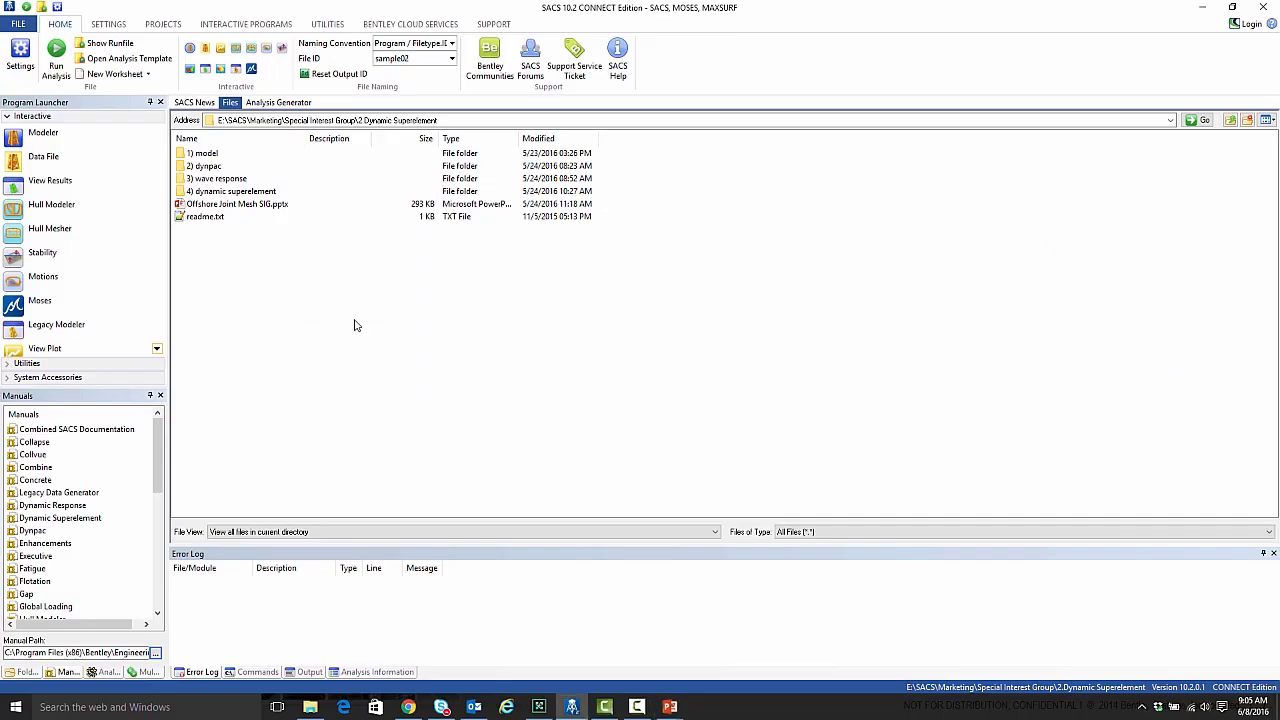
Open the sacinp.sample01 model from the 1) model folder and display the structure as shaded solids
double_click(208, 154)
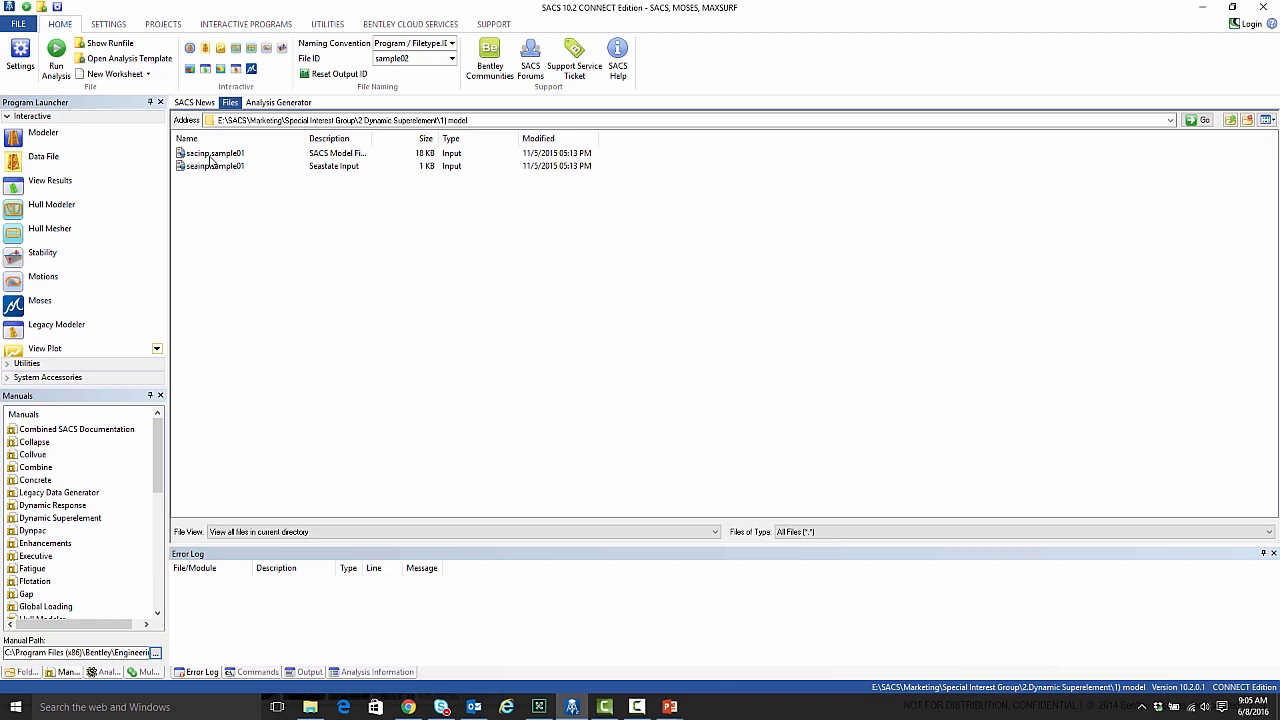
left_click(216, 156)
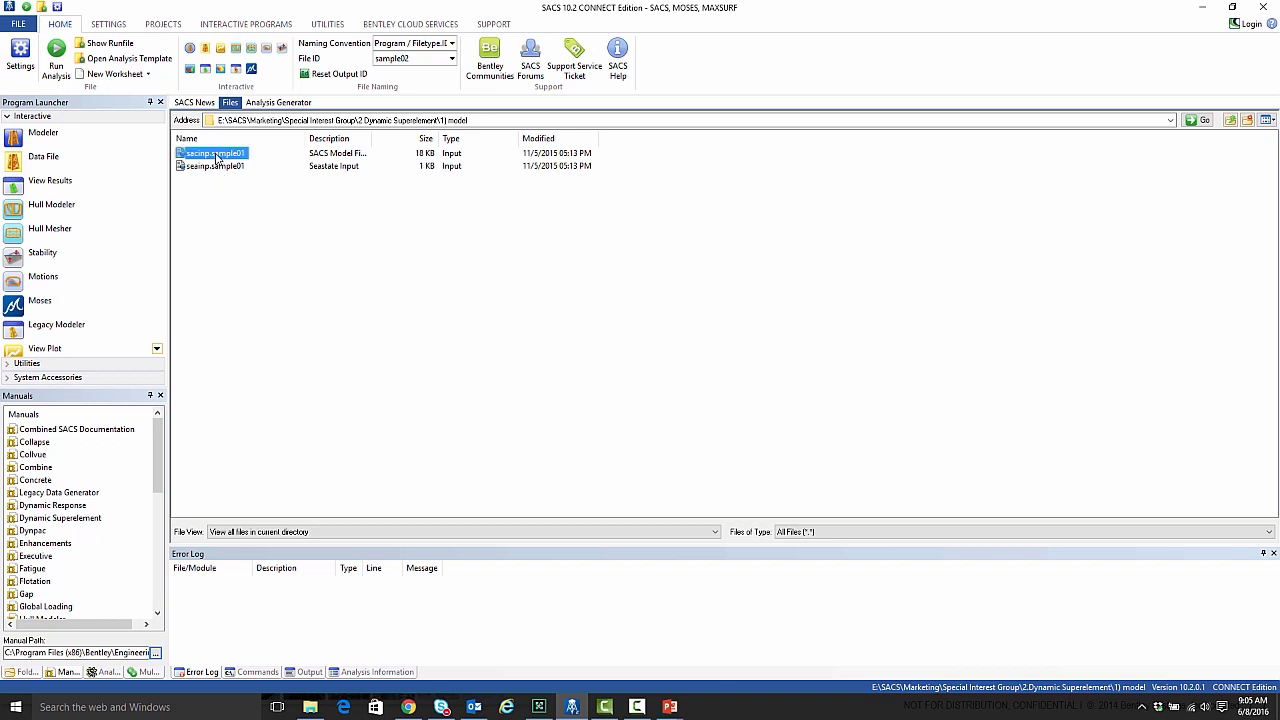
double_click(216, 156)
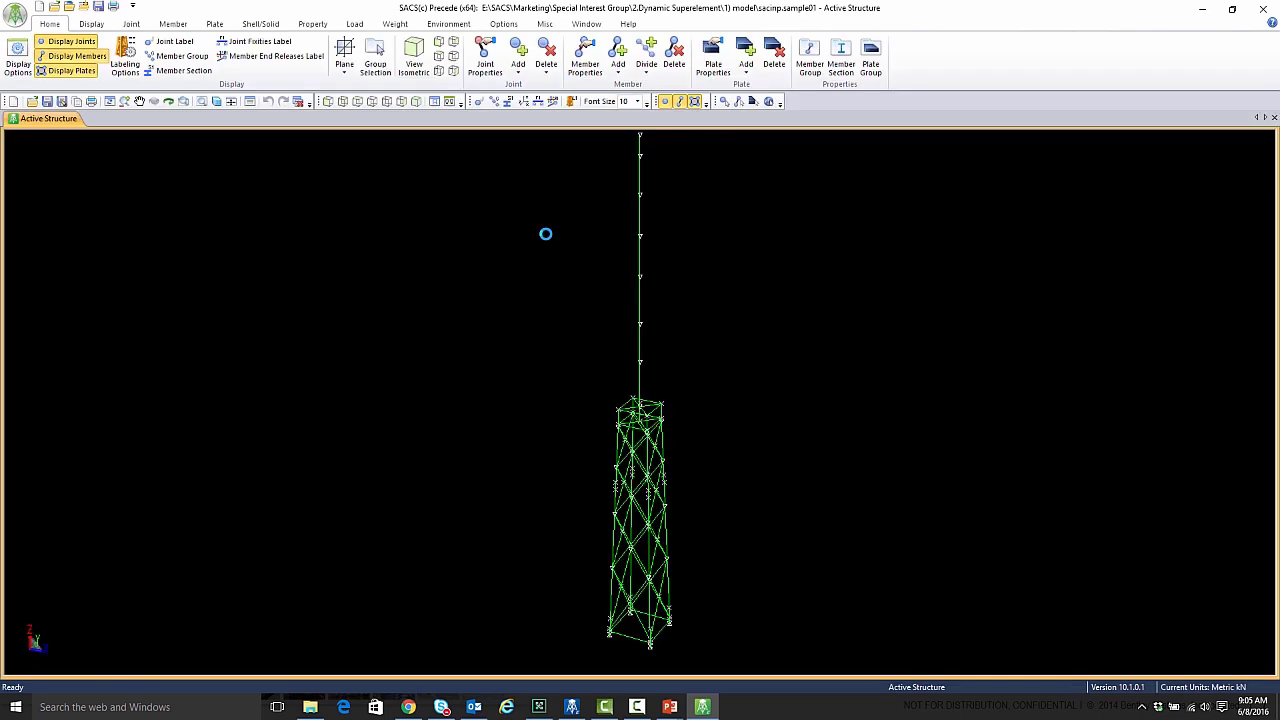
left_click(216, 103)
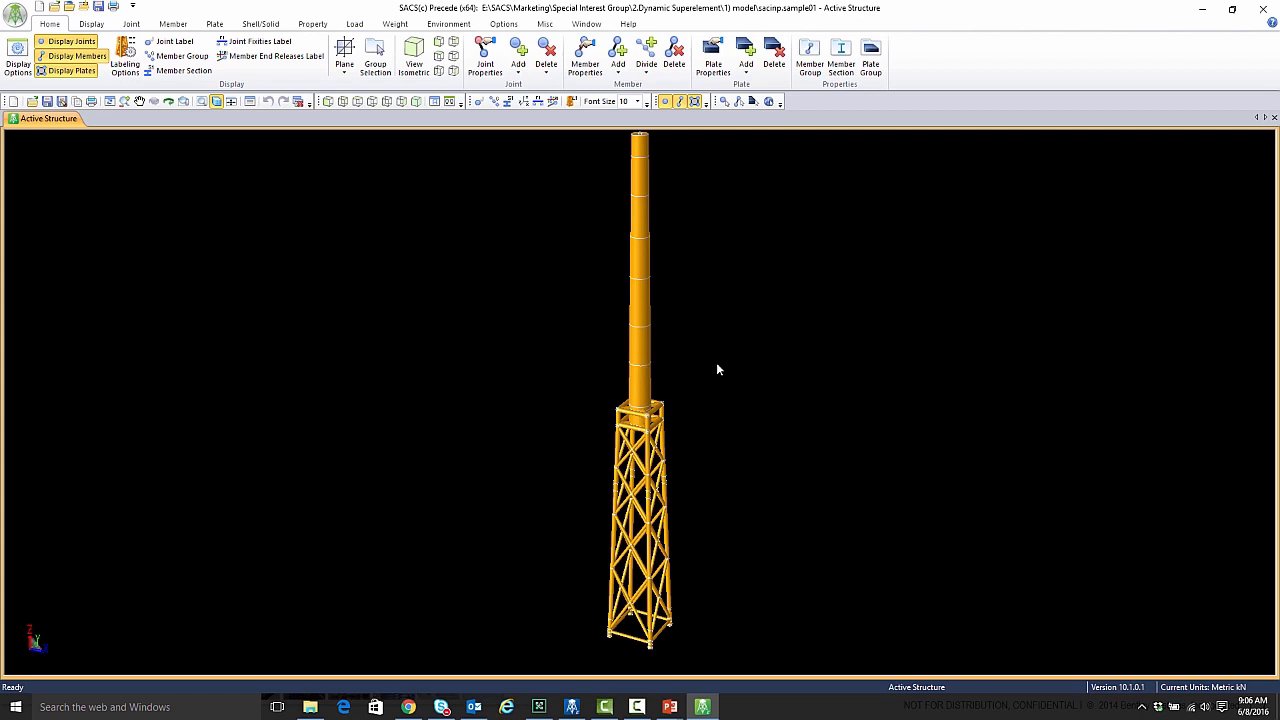
Inspect the joint properties of the interface joint INTF at the tower top, checking its fixity
scroll(651, 323, "down", 1)
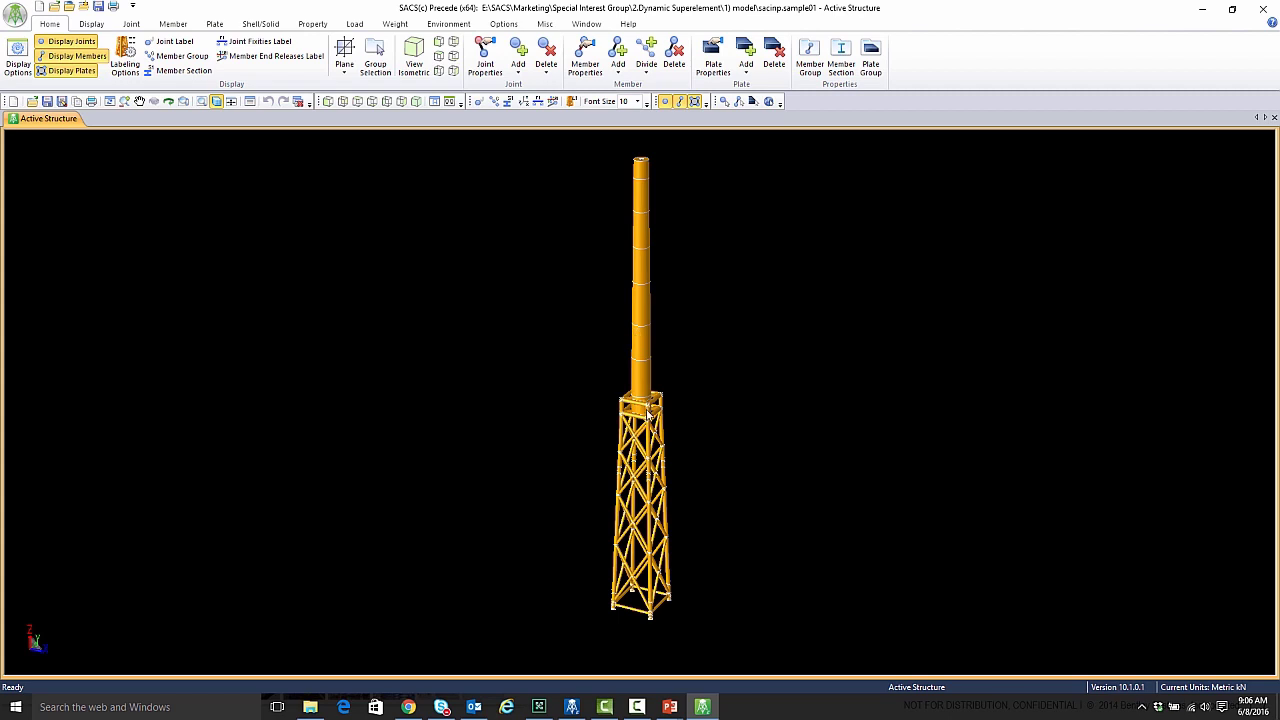
scroll(650, 143, "up", 4)
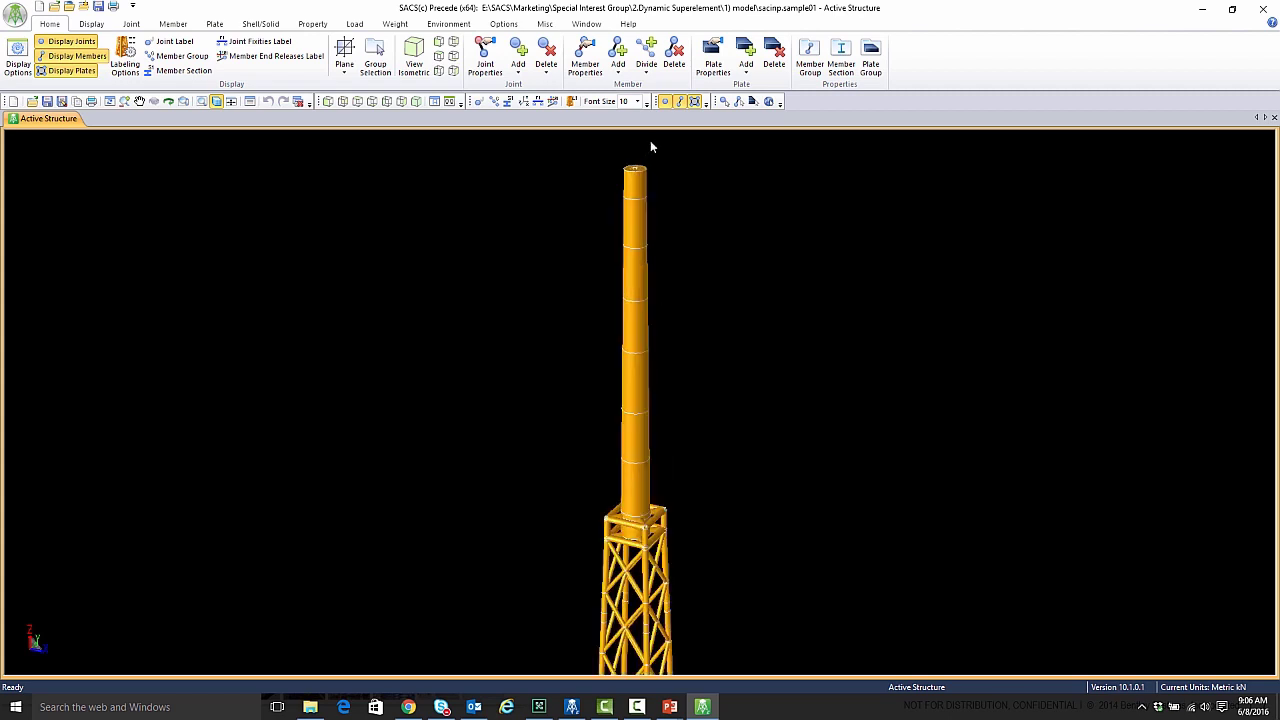
left_click(131, 23)
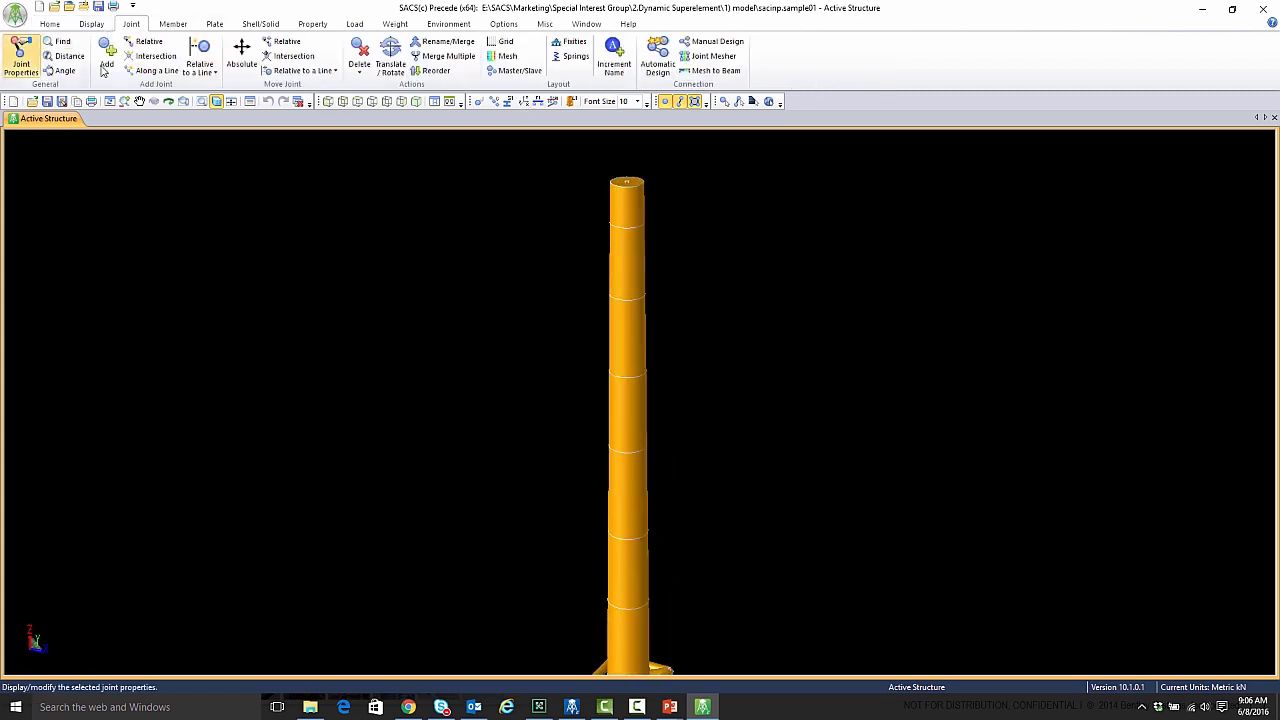
left_click(21, 60)
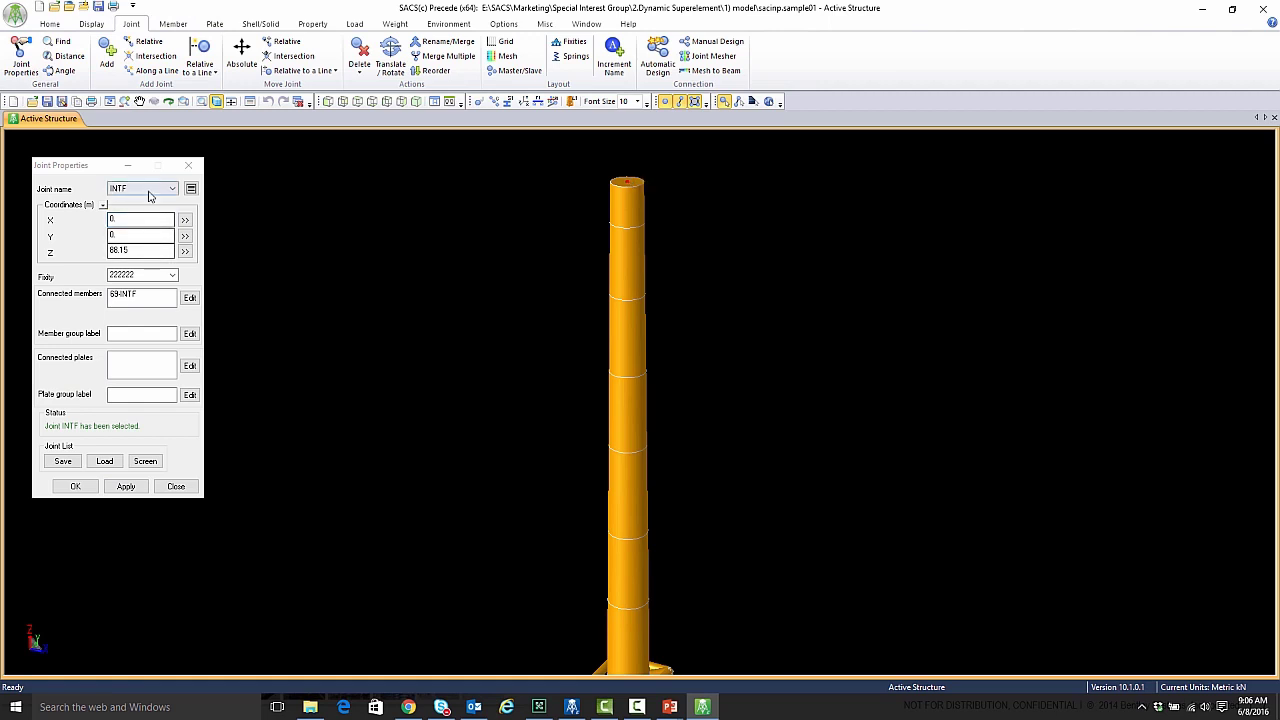
double_click(136, 275)
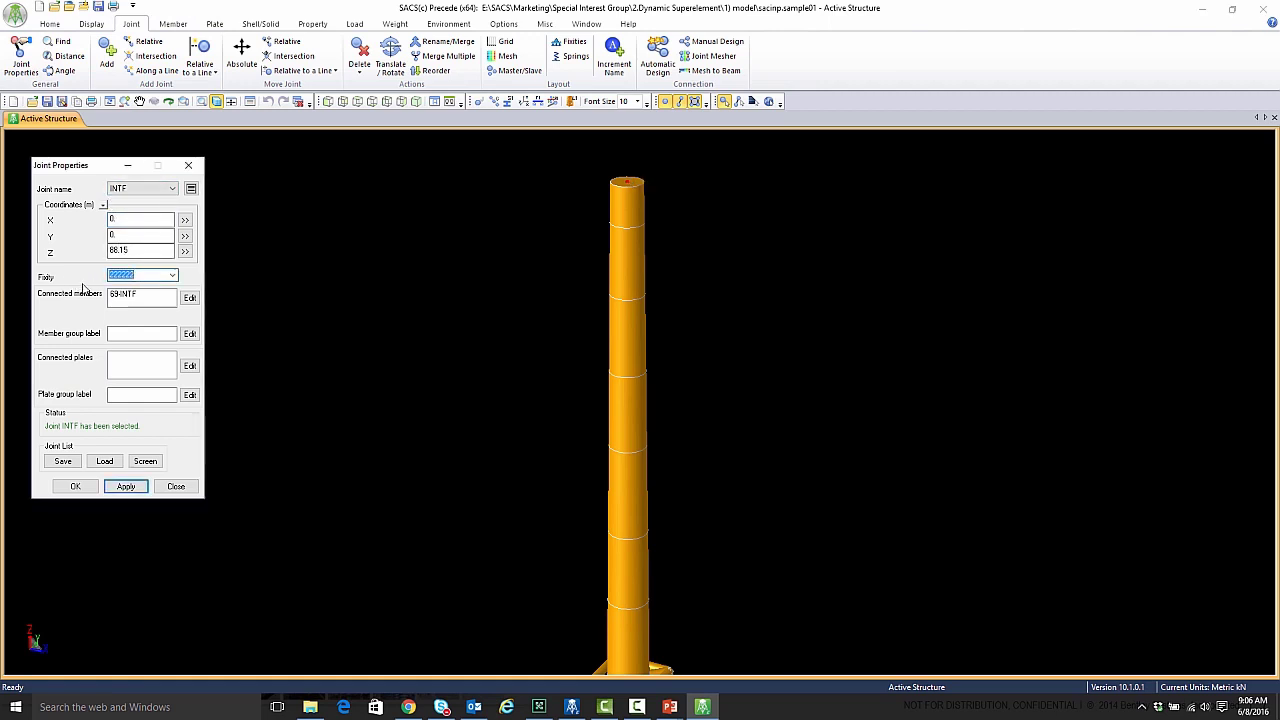
left_click(137, 276)
double_click(108, 275)
scroll(596, 200, "down", 5)
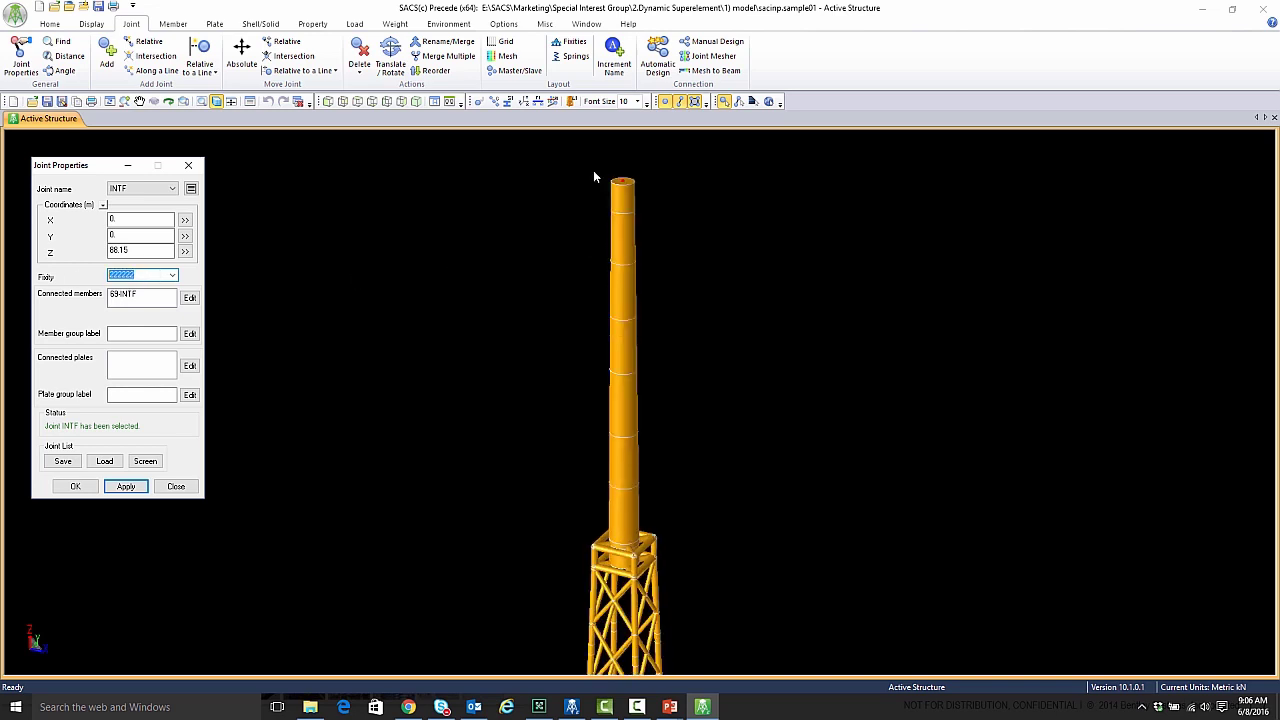
scroll(524, 194, "down", 2)
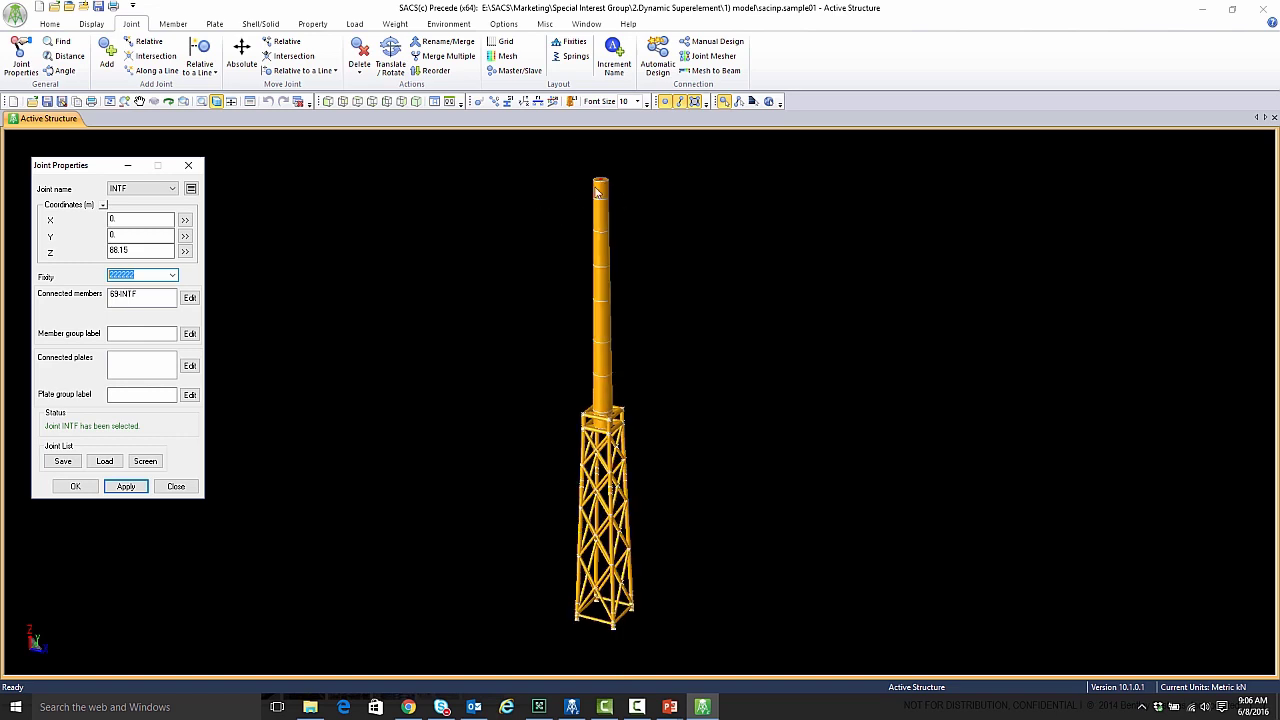
Check the fixity of the intermediate tower joints below the interface joint, switching the model to wireframe display
mouse_move(598, 193)
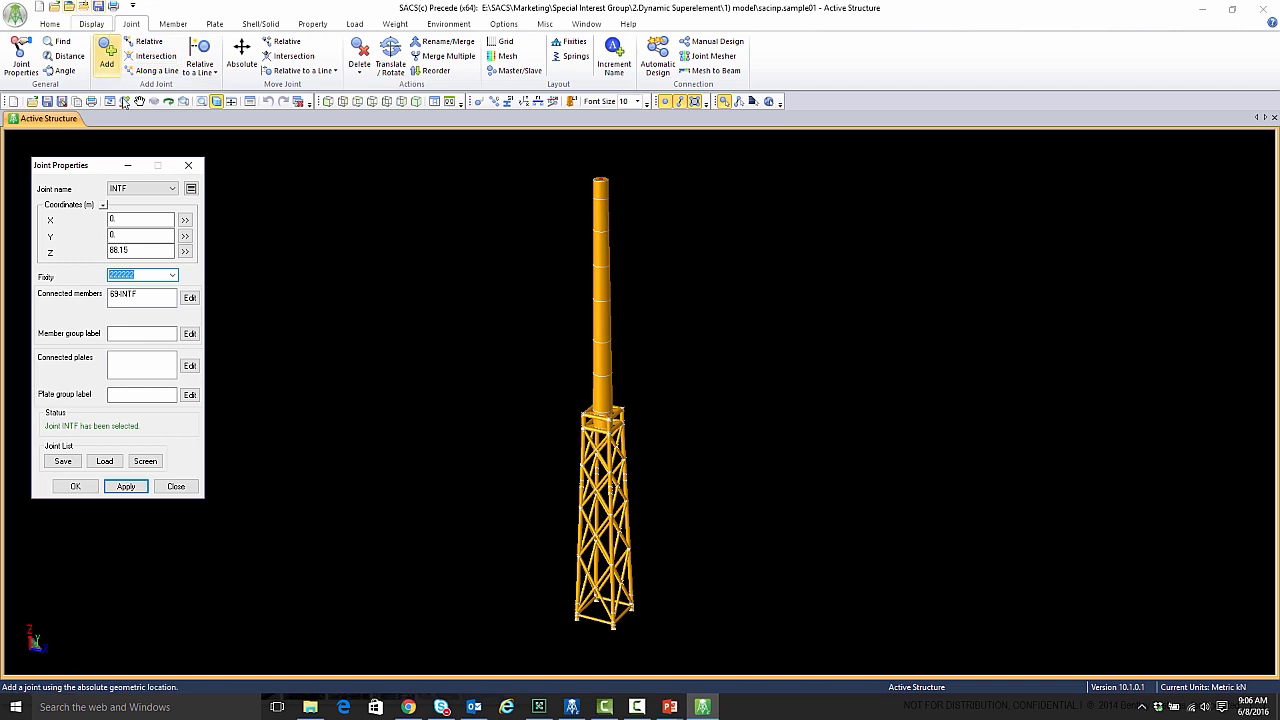
left_click(605, 265)
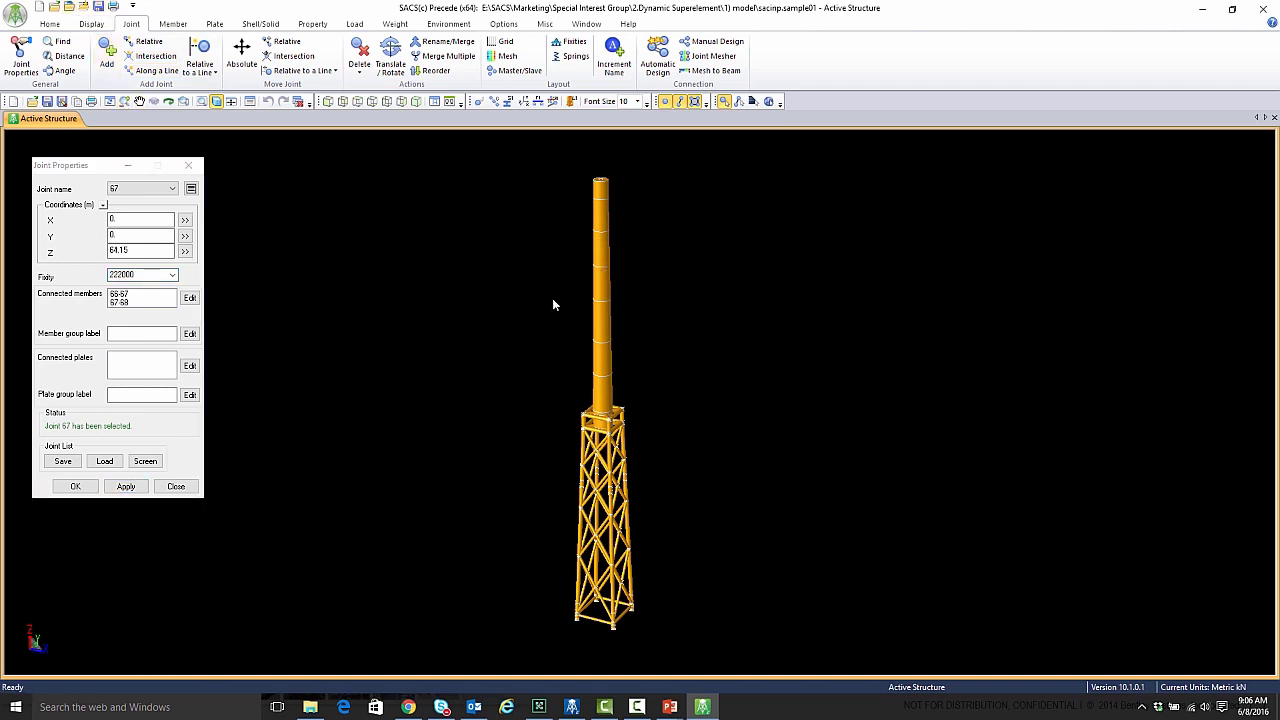
left_click_drag(553, 303, 624, 352)
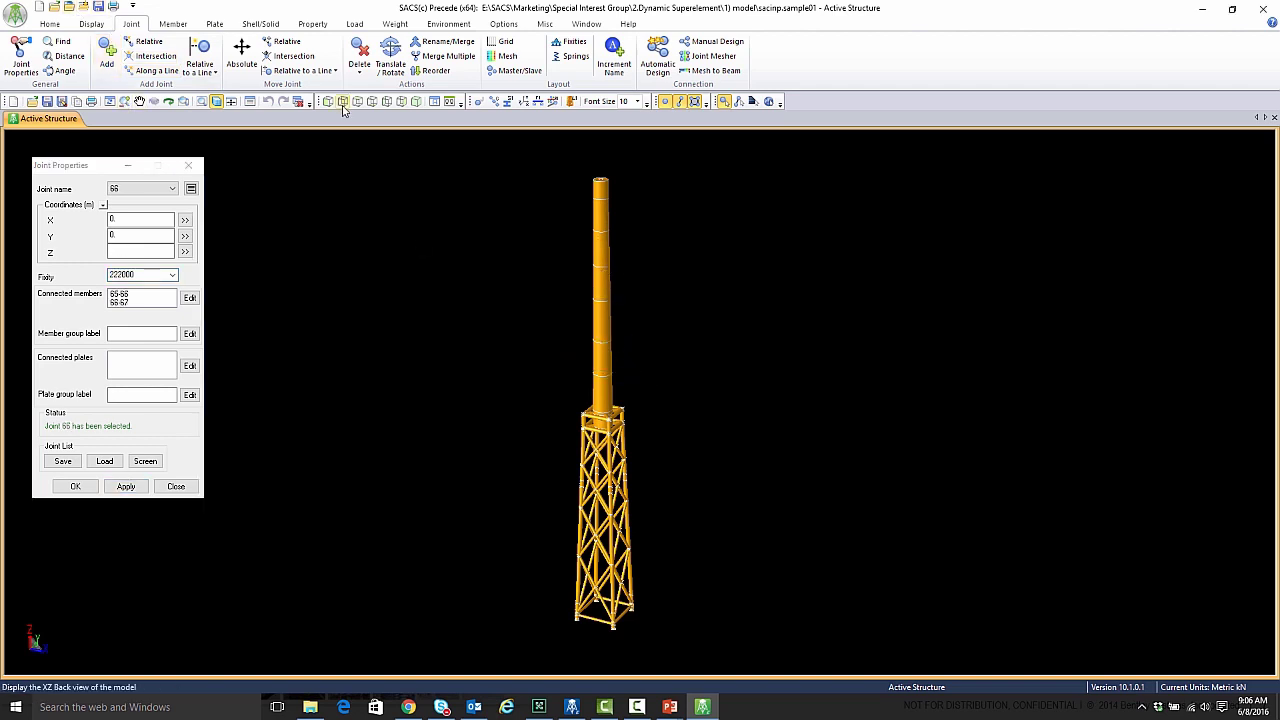
left_click(340, 101)
scroll(620, 345, "up", 3)
left_click(613, 345)
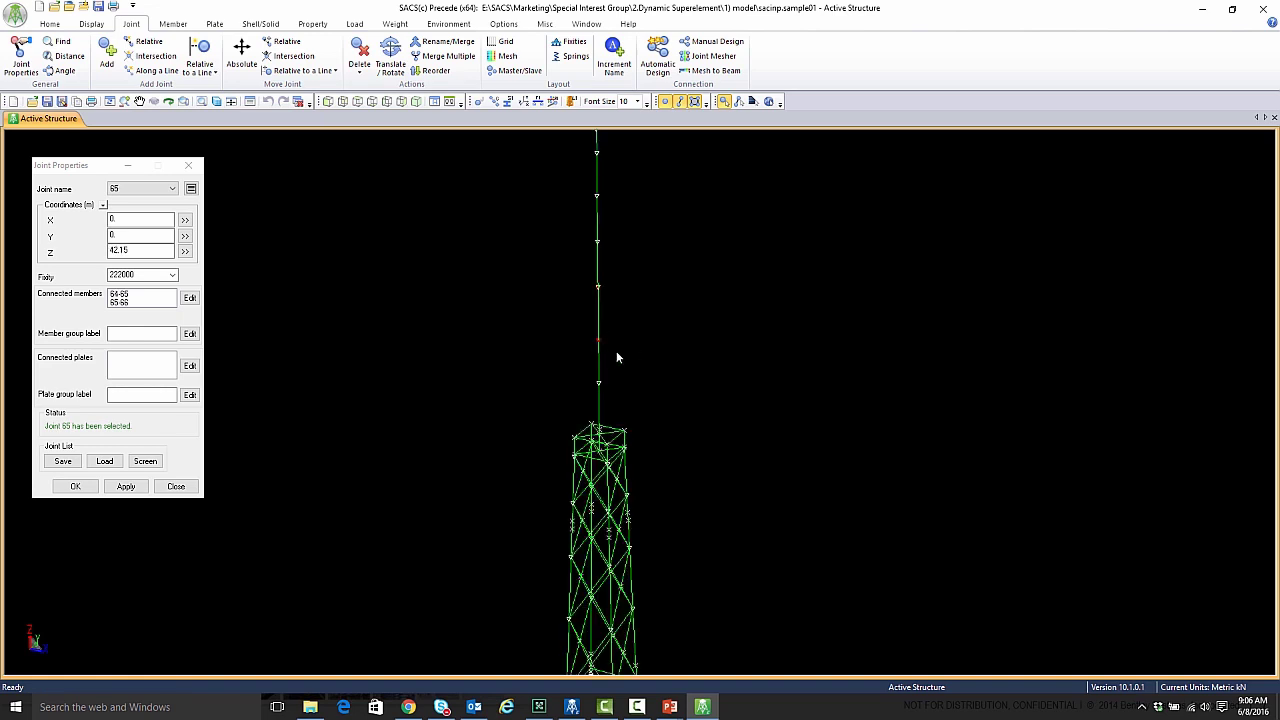
scroll(460, 300, "down", 3)
Examine the properties and fixity of the jacket joints, including the leg joints below the transition frame
left_click_drag(489, 184, 681, 611)
left_click(539, 373)
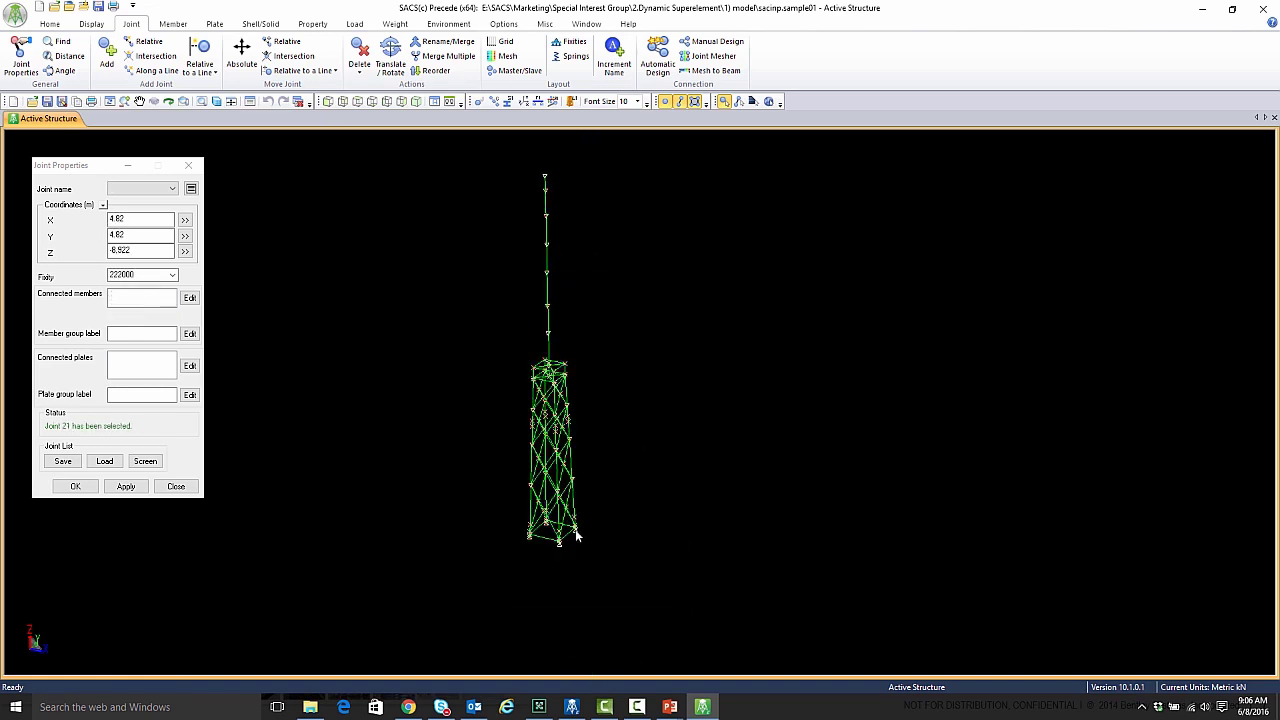
middle_click_drag(539, 373, 510, 376)
left_click(508, 376)
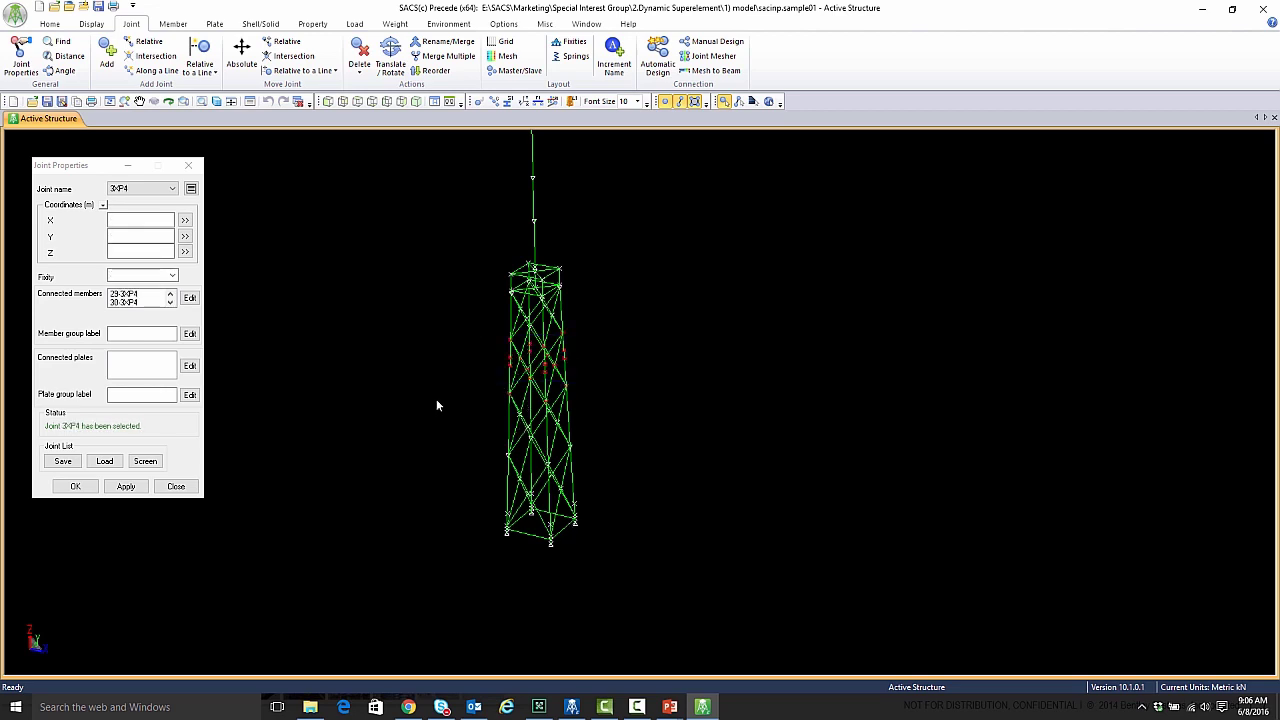
left_click(586, 314)
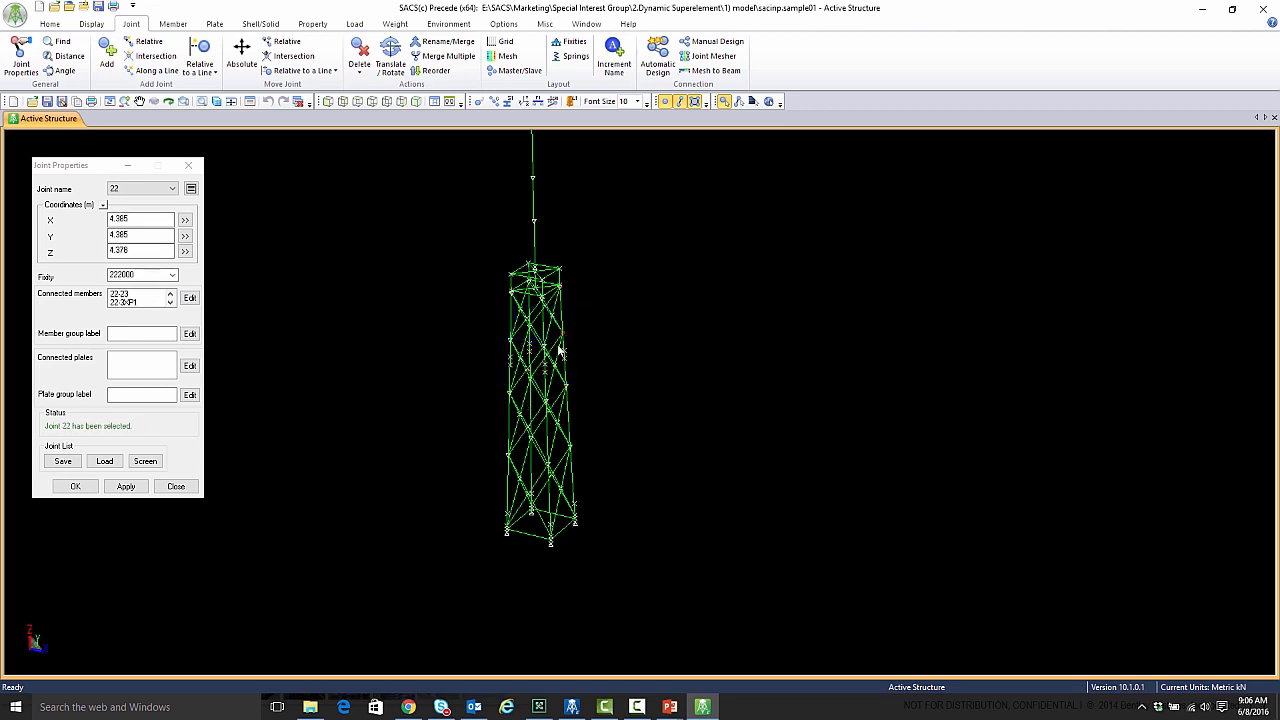
left_click(503, 343)
scroll(530, 336, "up", 3)
left_click(541, 321)
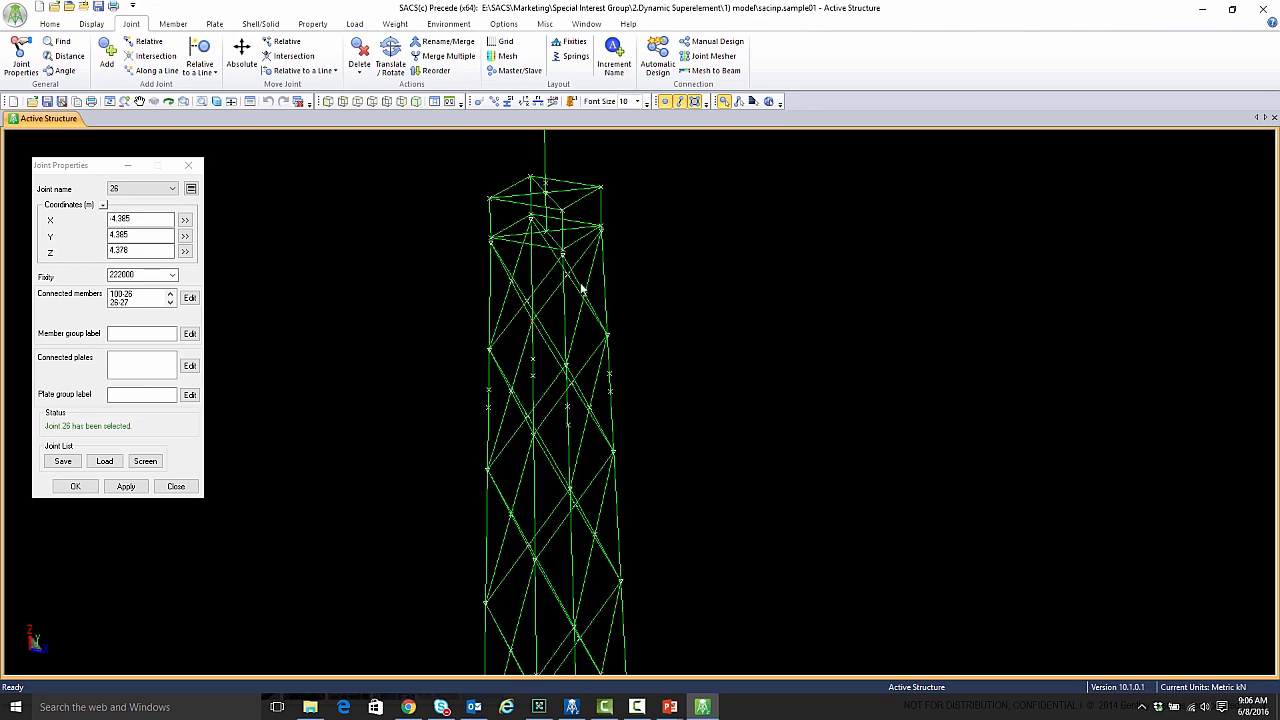
scroll(581, 288, "down", 3)
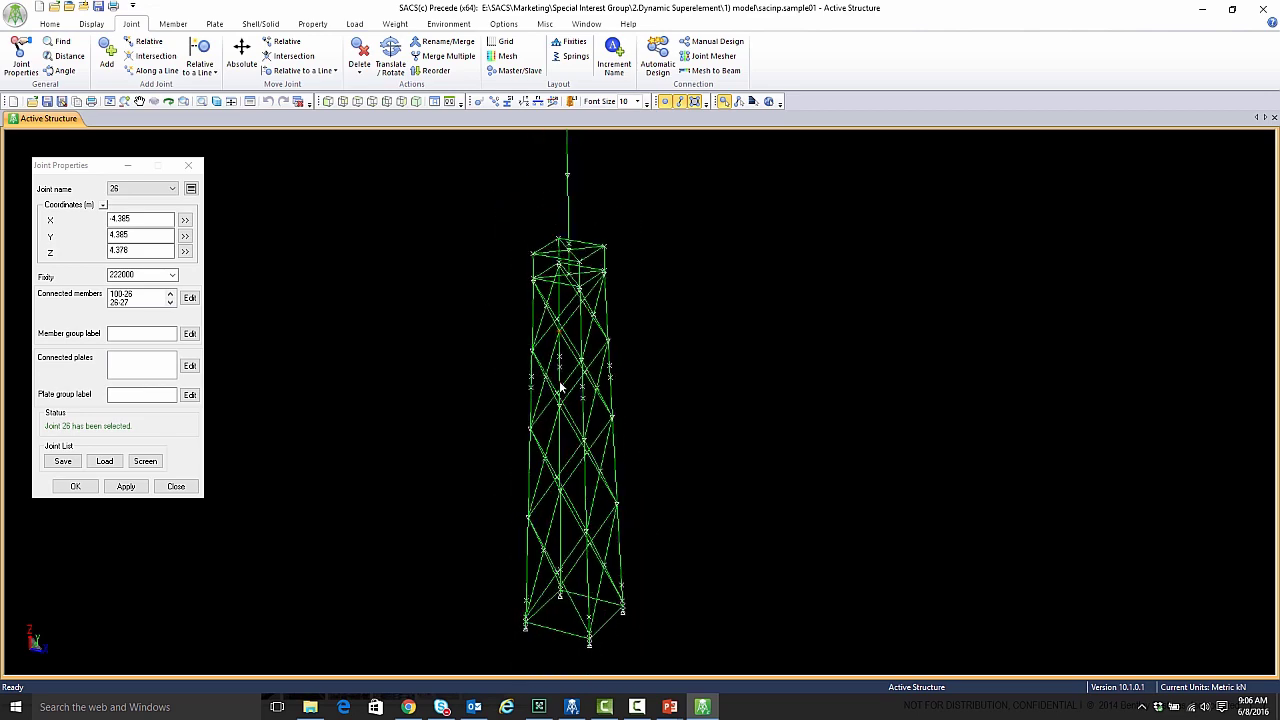
scroll(560, 388, "up", 1)
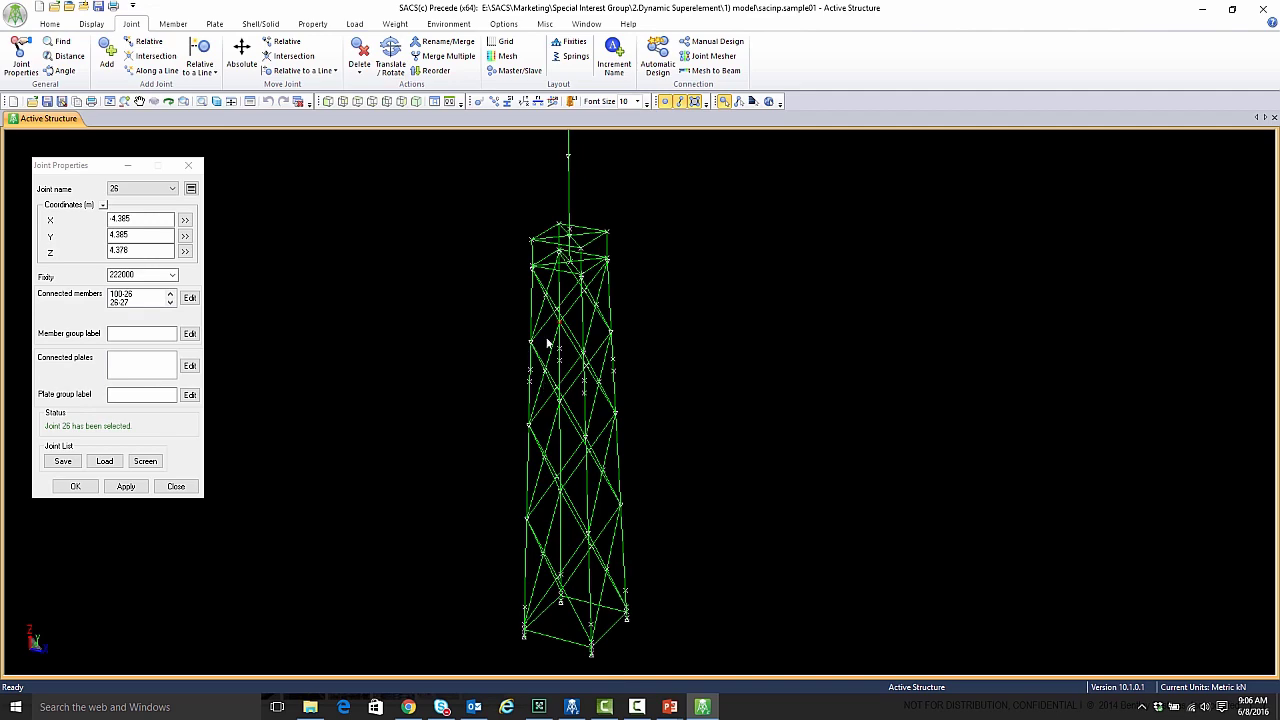
Recheck the properties of the interface joint at the tower top from a rotated view and close the model
middle_click_drag(622, 252, 586, 271)
scroll(617, 318, "down", 3)
scroll(603, 177, "up", 4)
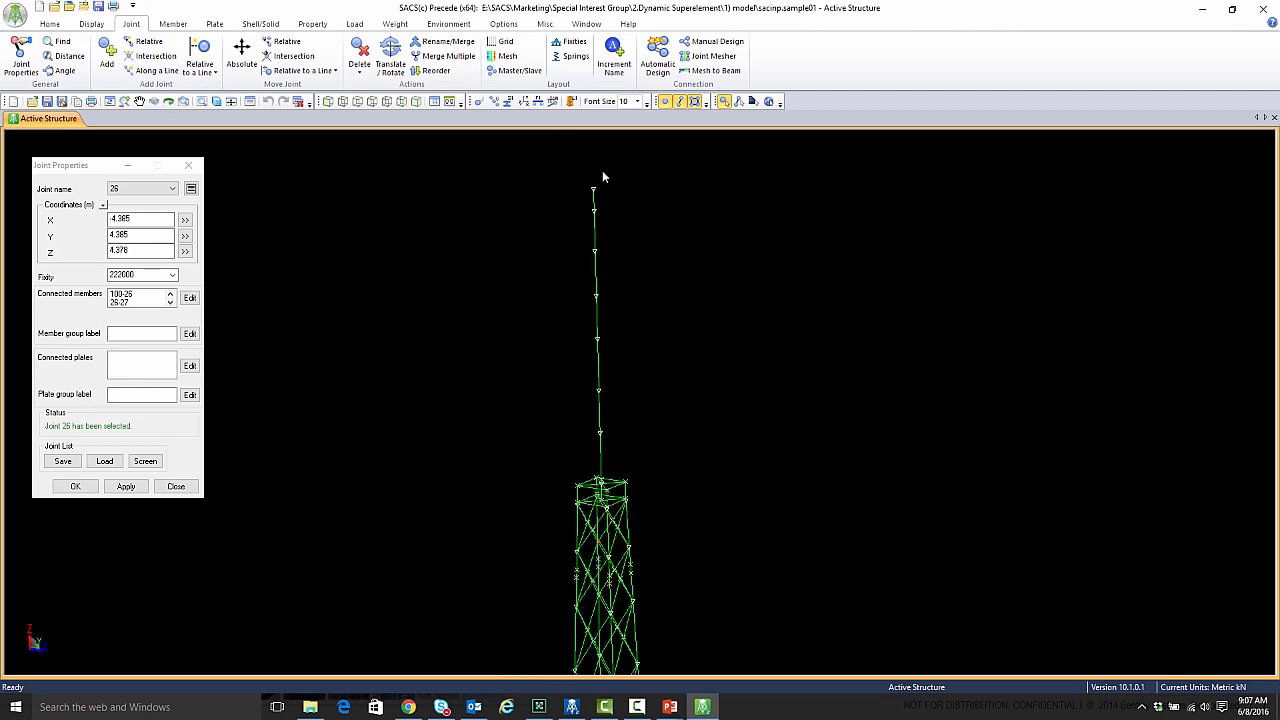
left_click(596, 188)
middle_click_drag(658, 198, 687, 196)
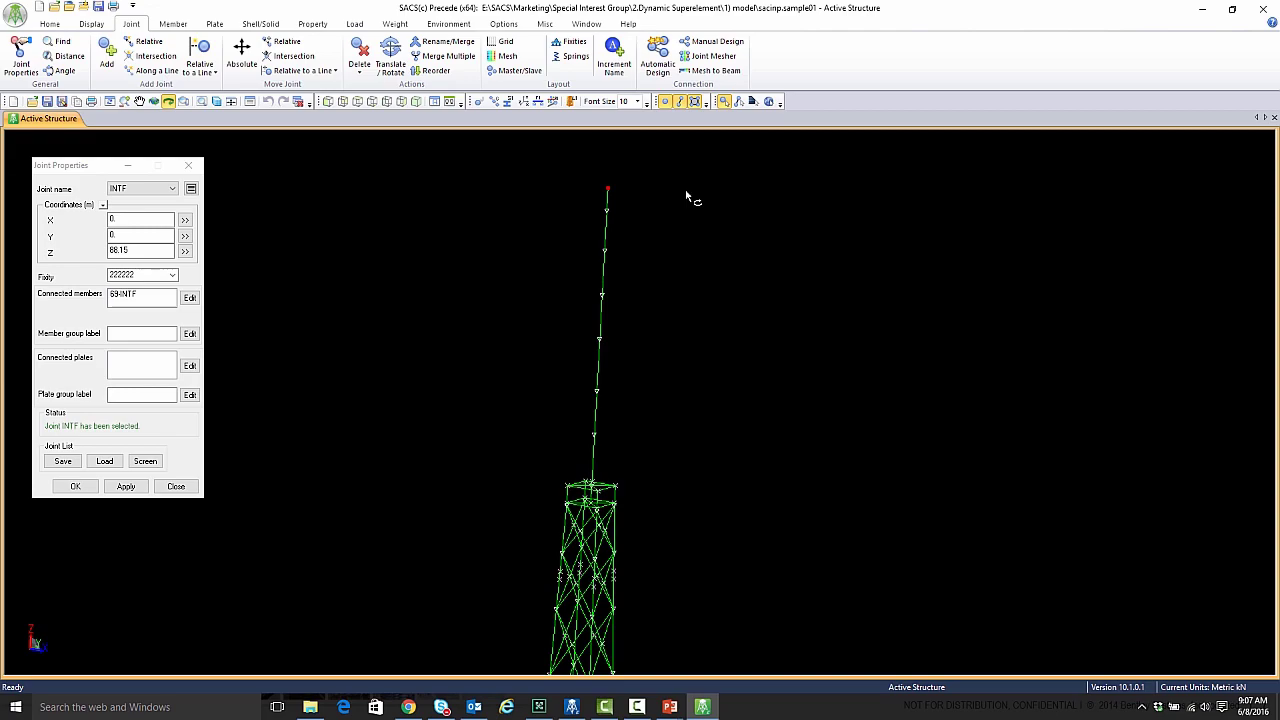
scroll(682, 199, "down", 2)
key("Escape")
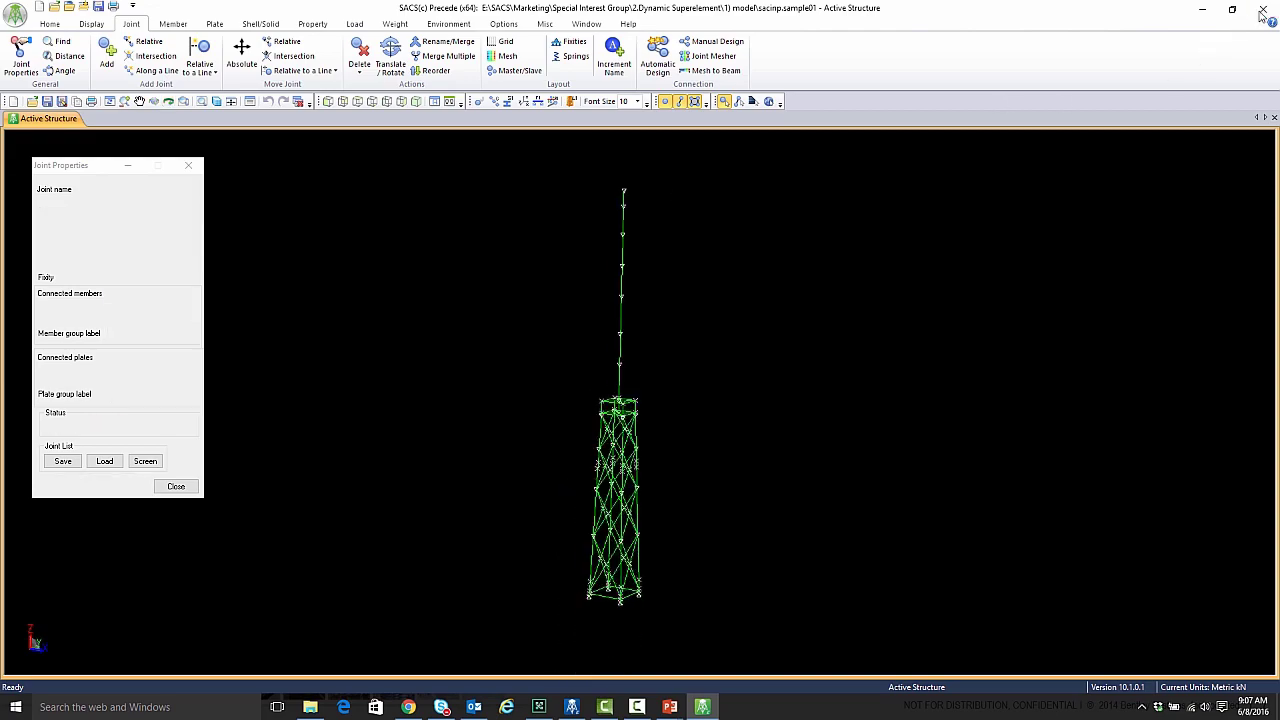
left_click(1262, 9)
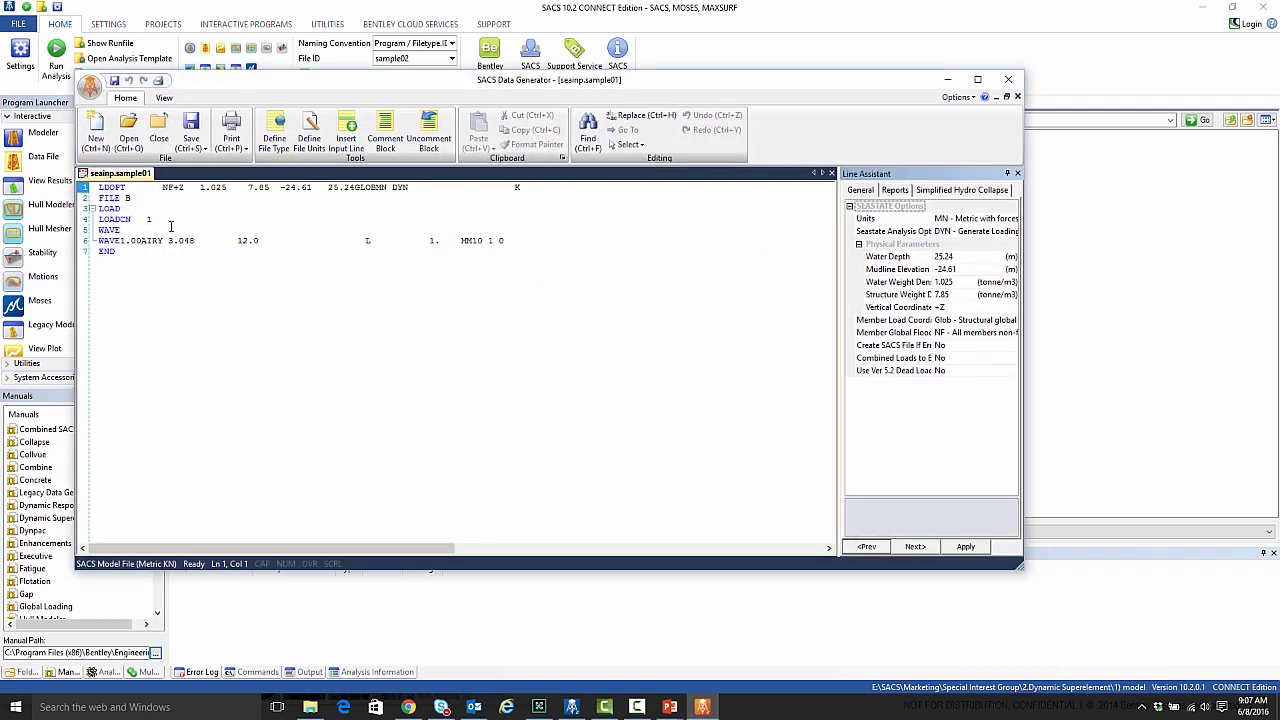
Review the wave load lines in the seainp.sample01 seastate input and close the file
left_click(459, 240)
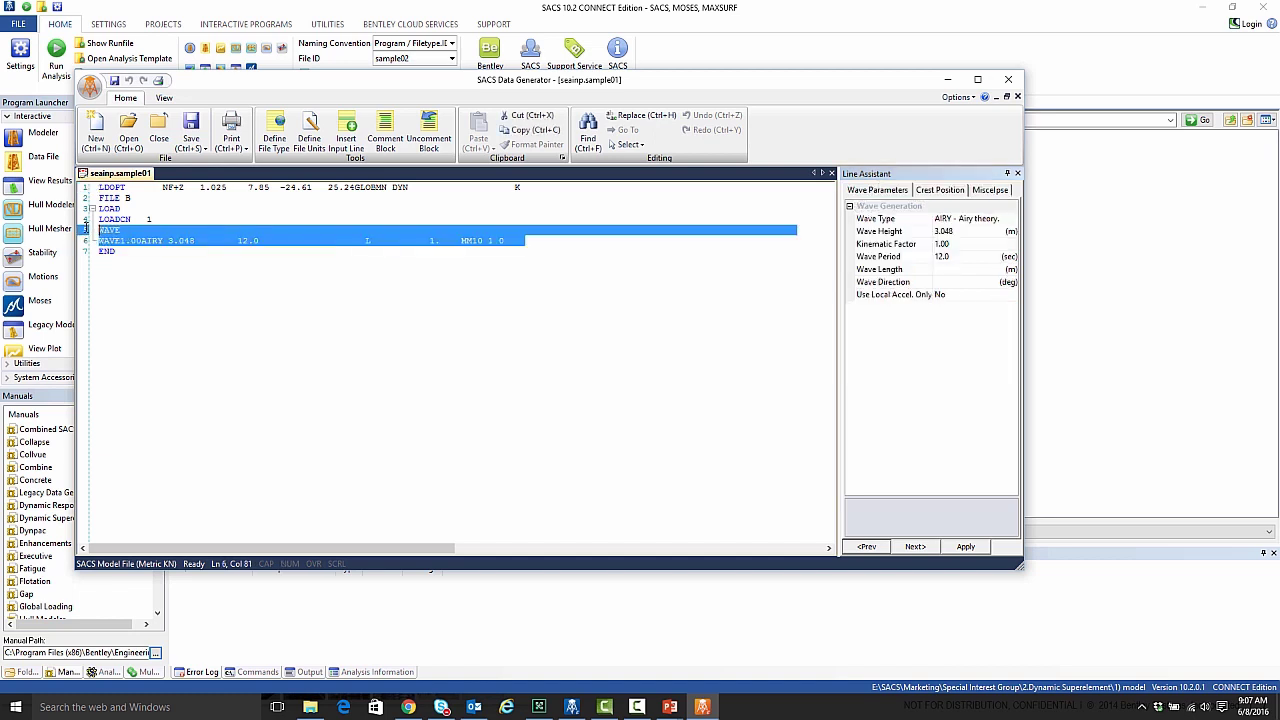
left_click(341, 251)
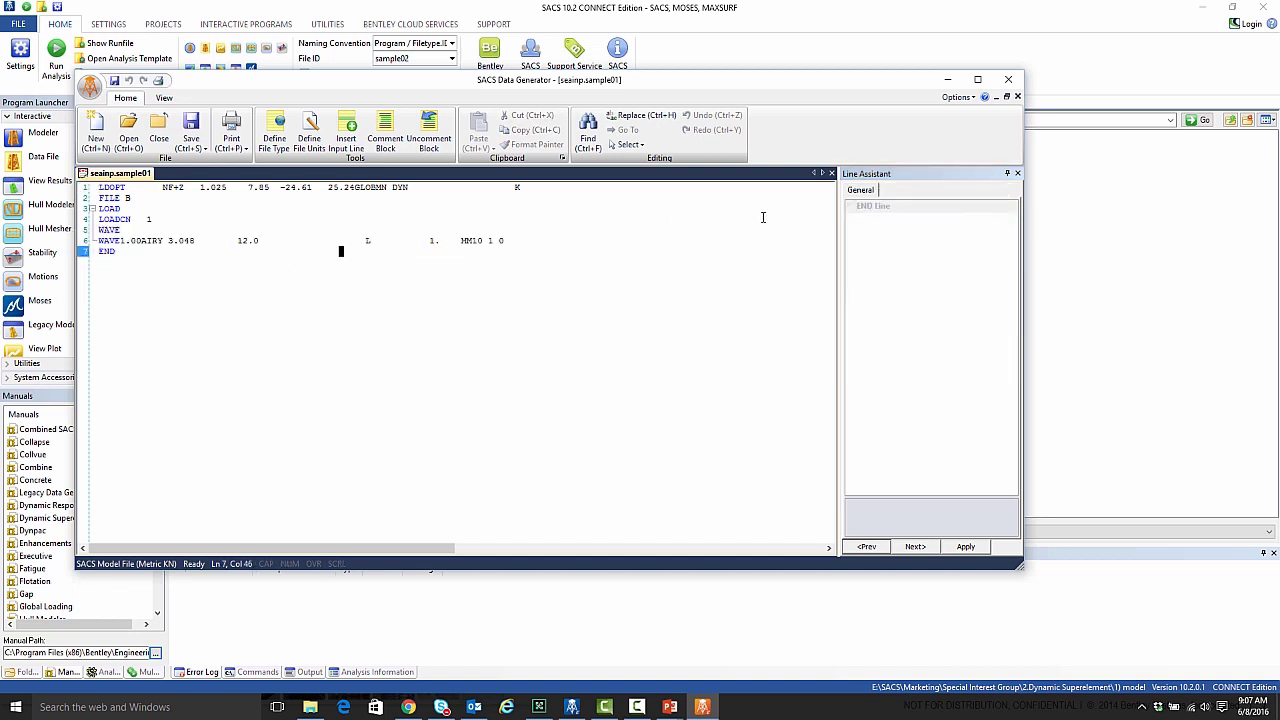
left_click(1008, 82)
Open the dyninp.sample01 Dynpac input file from the 2) dynpac folder
left_click(1230, 120)
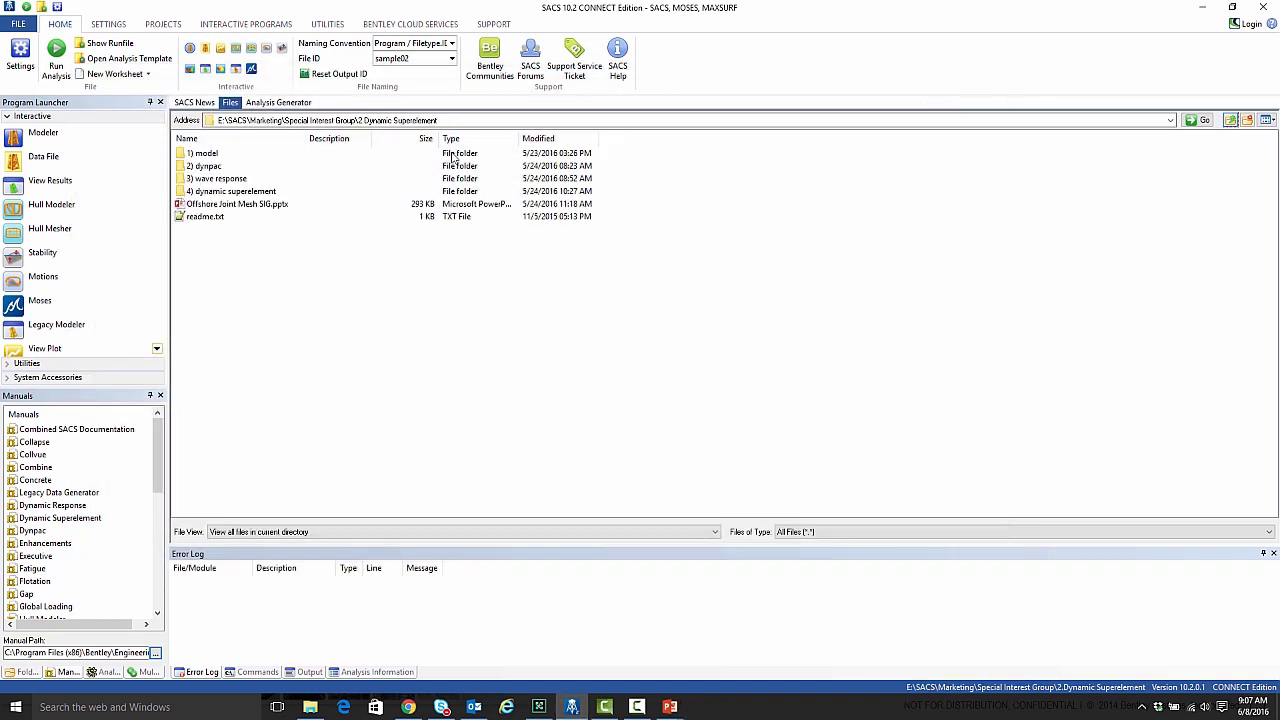
double_click(210, 166)
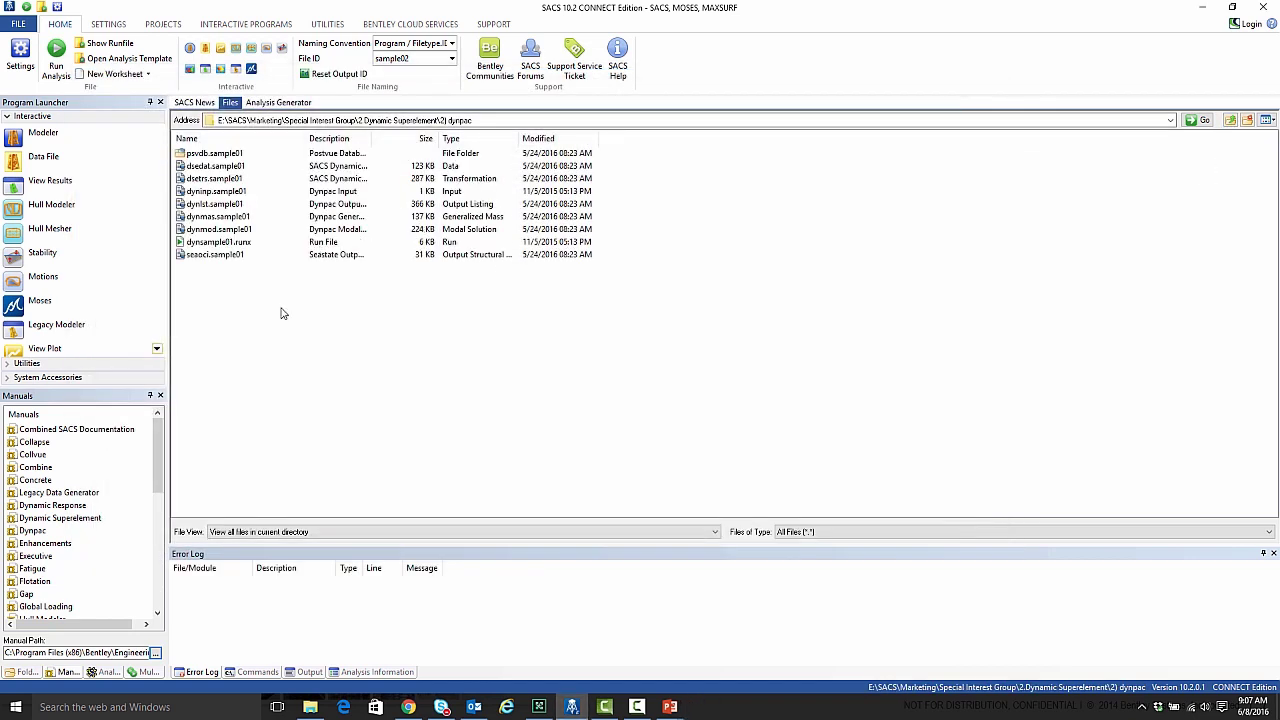
double_click(212, 191)
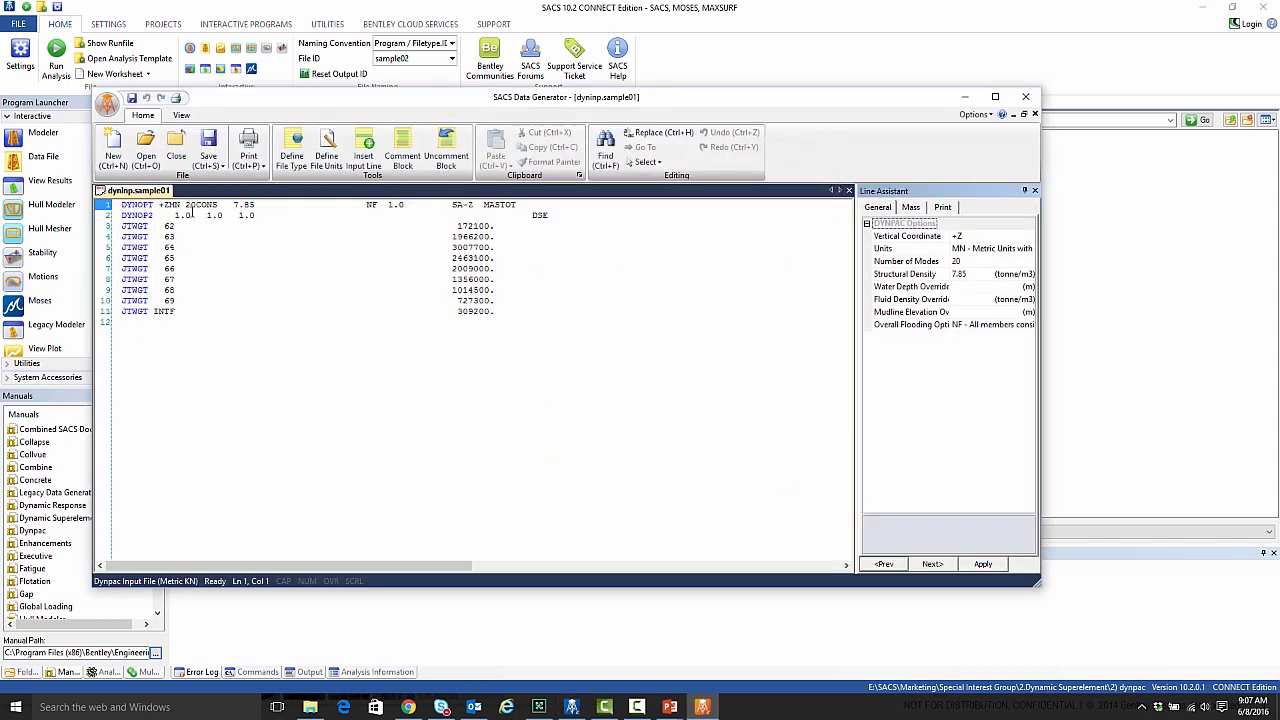
Review the Dynpac vertical coordinate, number of modes, structural density and dynamic superelement generation option in dyninp.sample01
left_click(183, 205)
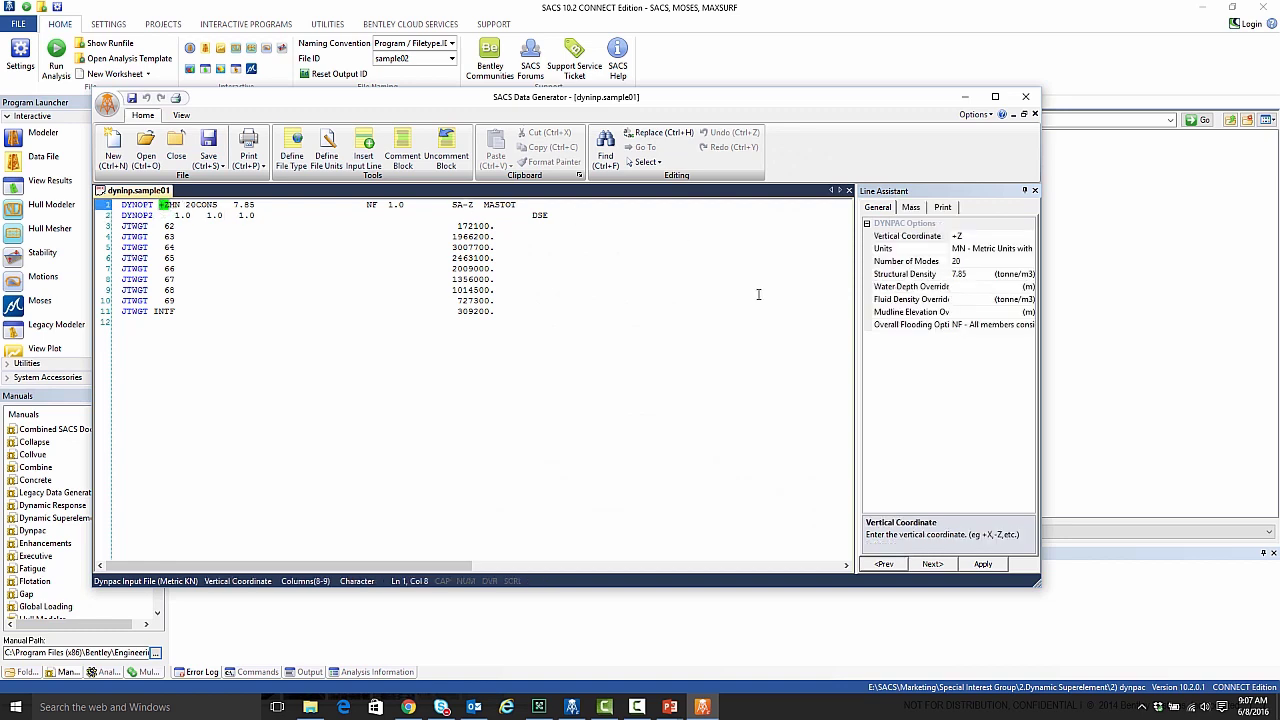
left_click(980, 261)
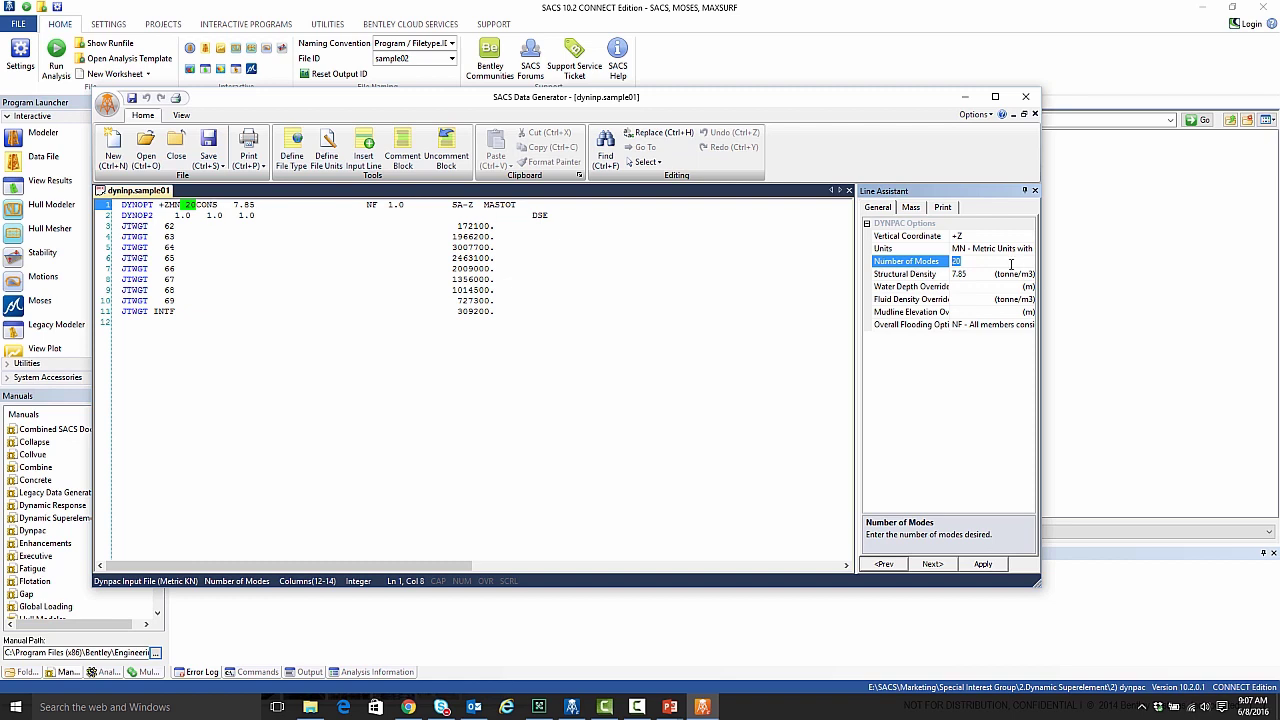
left_click(980, 276)
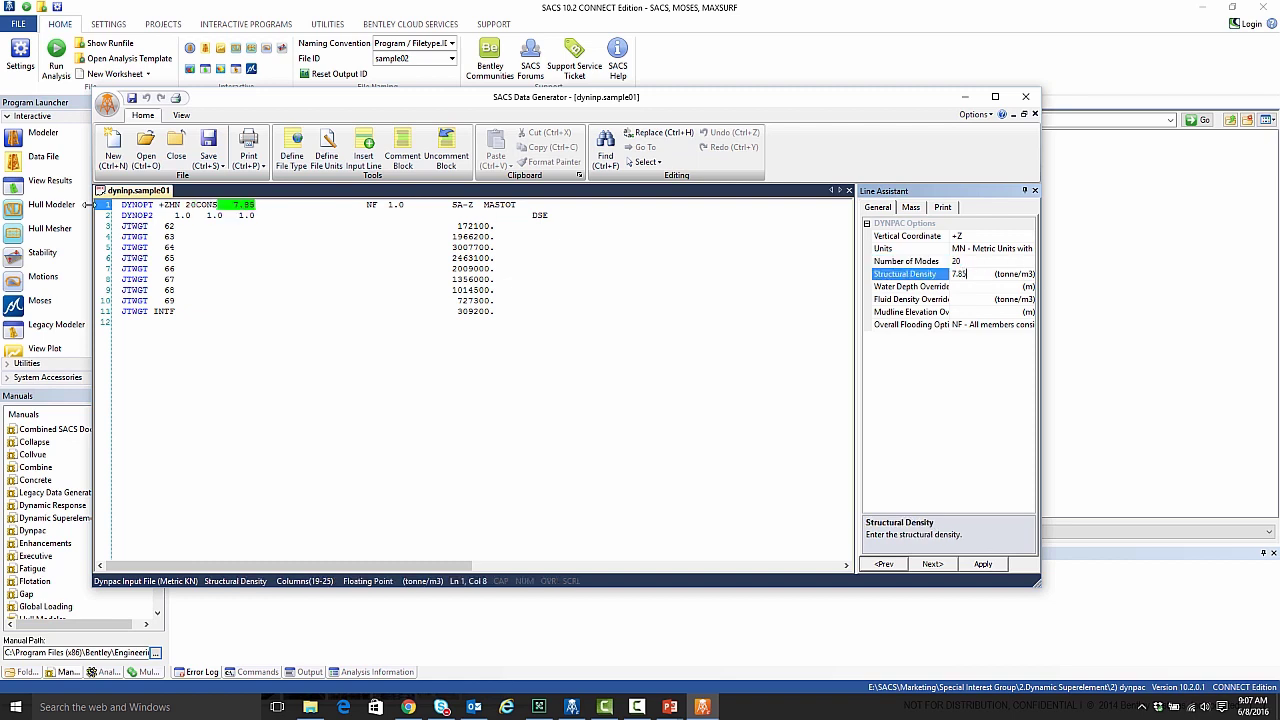
left_click(151, 216)
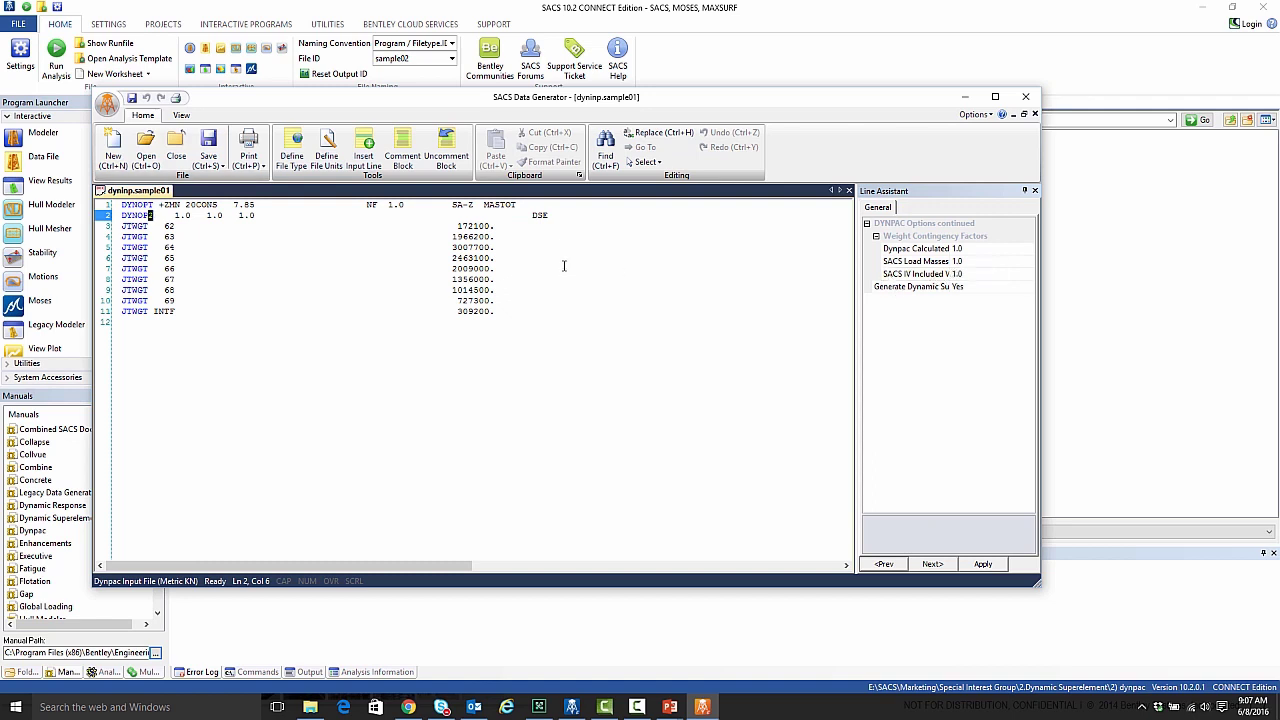
left_click(535, 218)
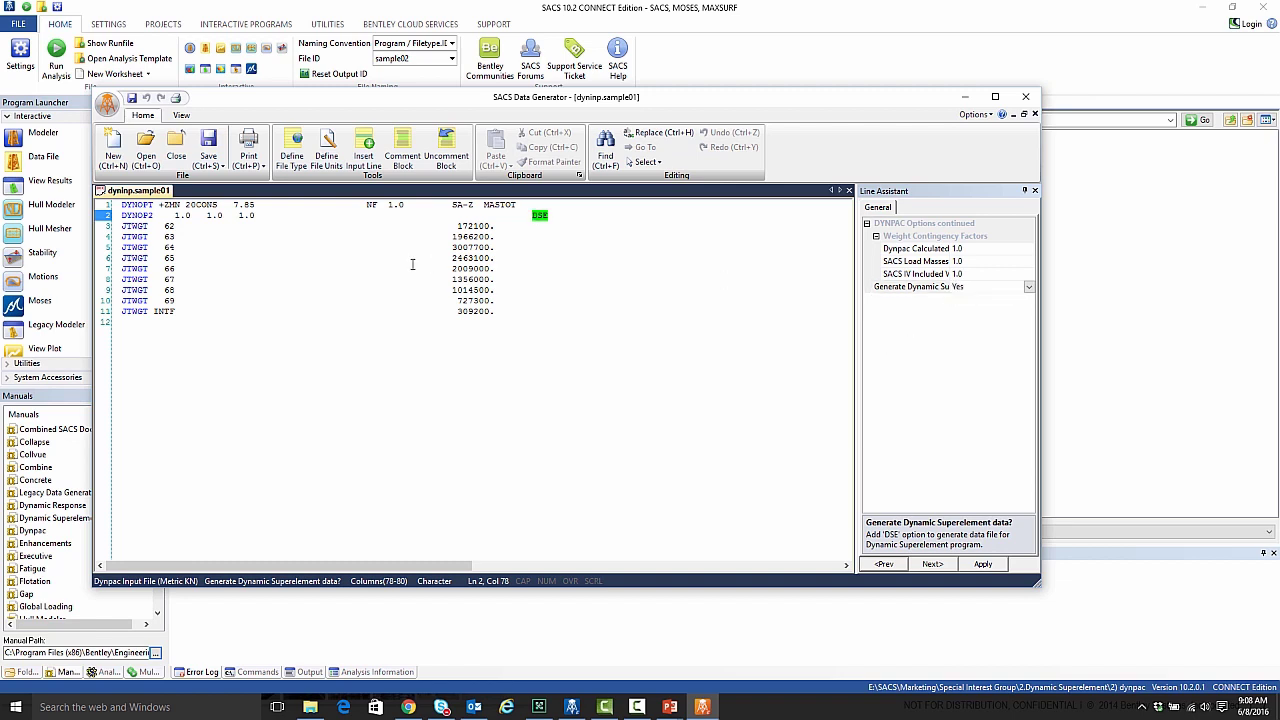
Review the additional joint weight lines for joints 62 and 65 in dyninp.sample01 and close the file
left_click(146, 226)
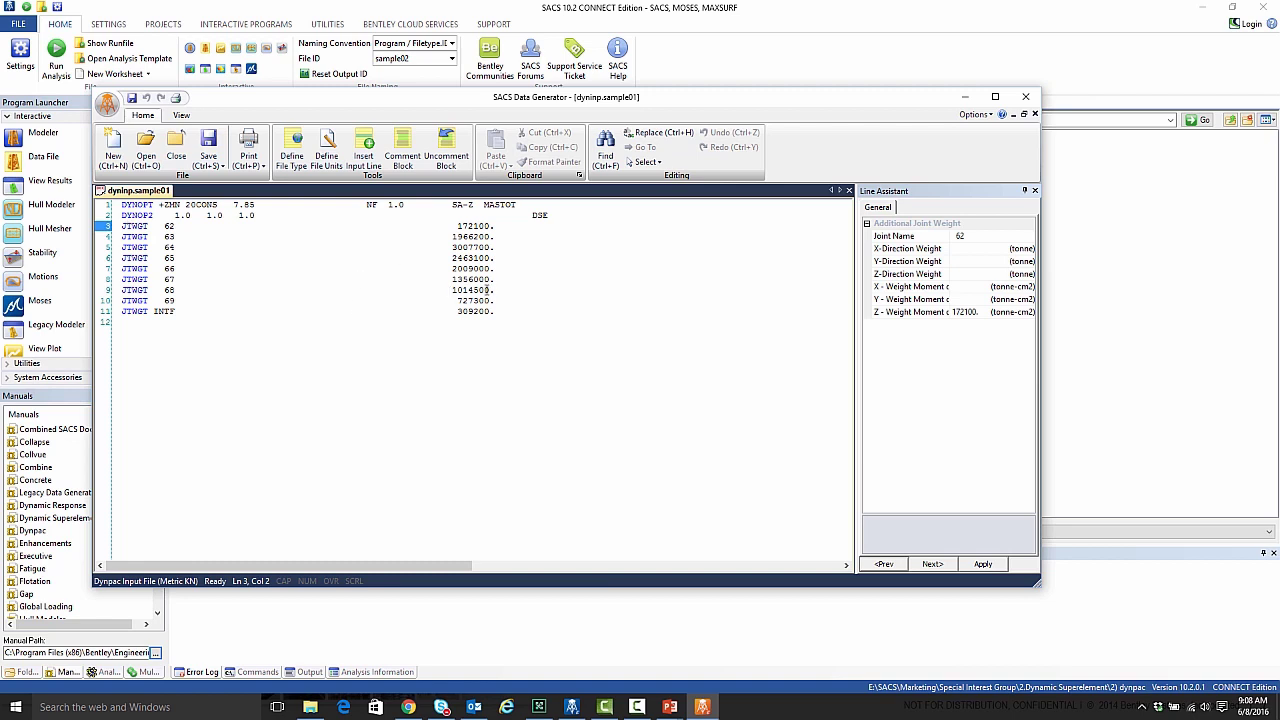
left_click(472, 258)
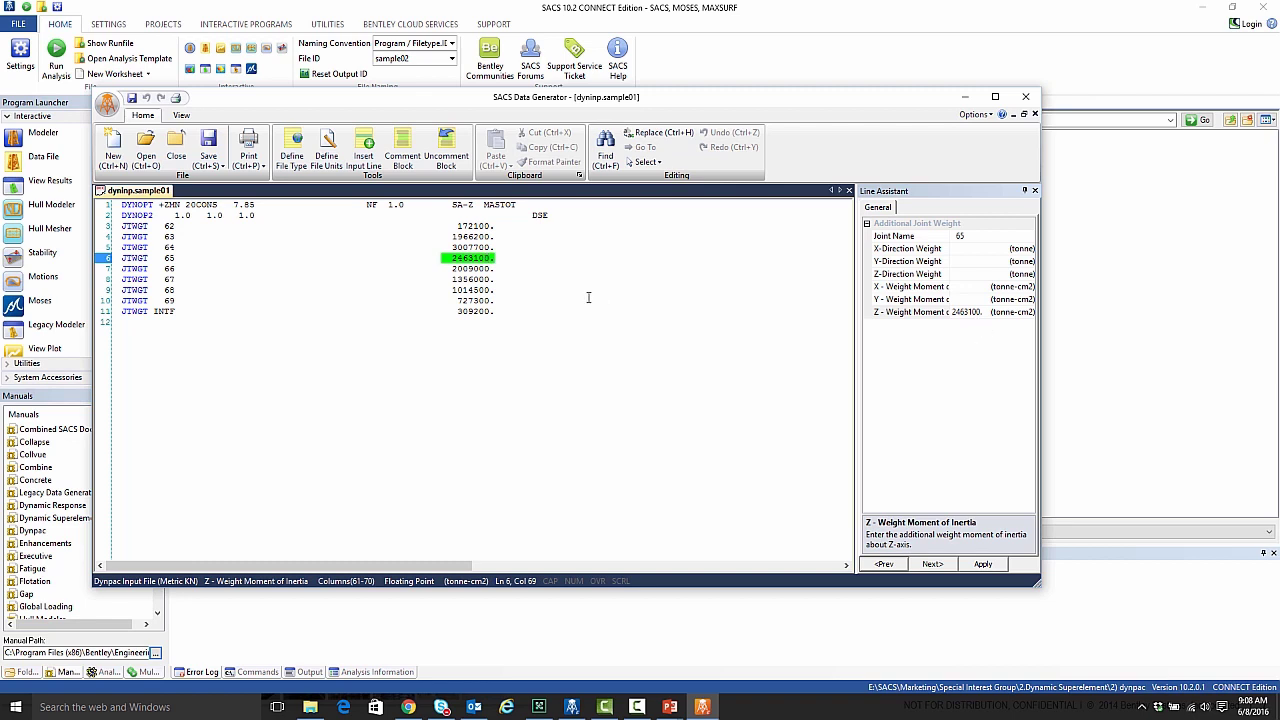
left_click(1025, 97)
Open the dynsample01.runx run file in the Analysis Generator
double_click(205, 242)
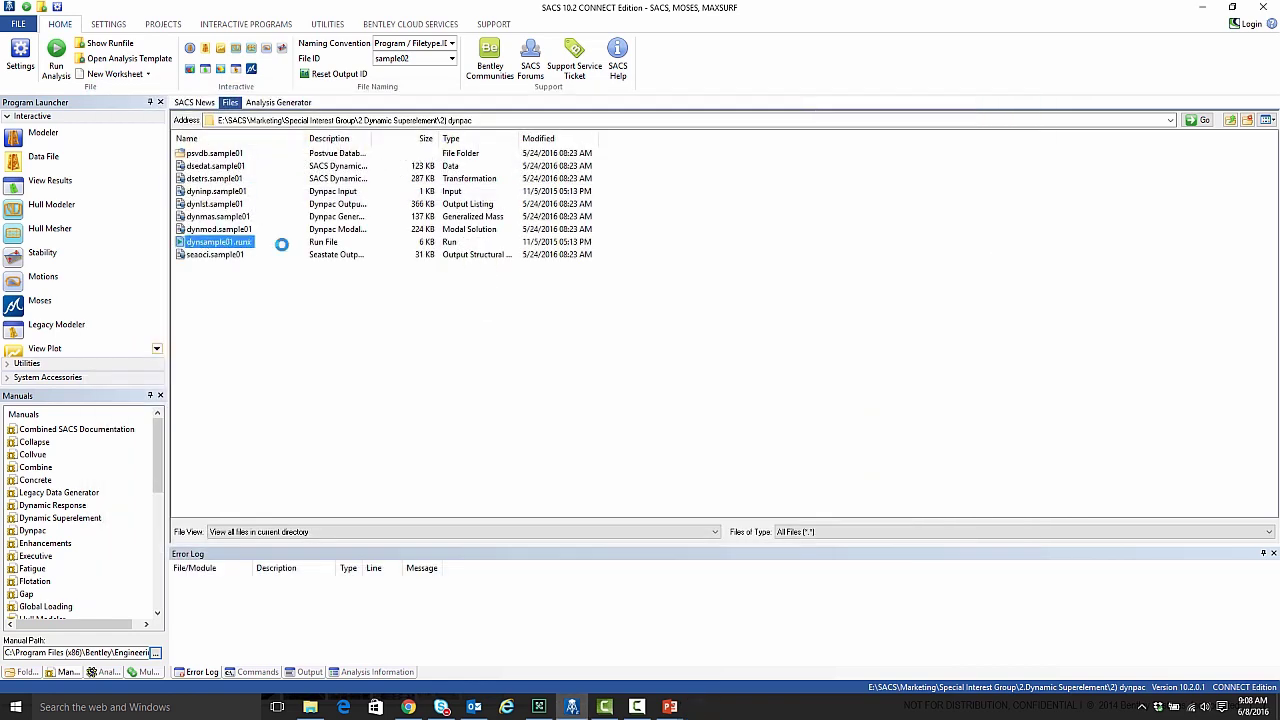
right_click(205, 242)
left_click(240, 248)
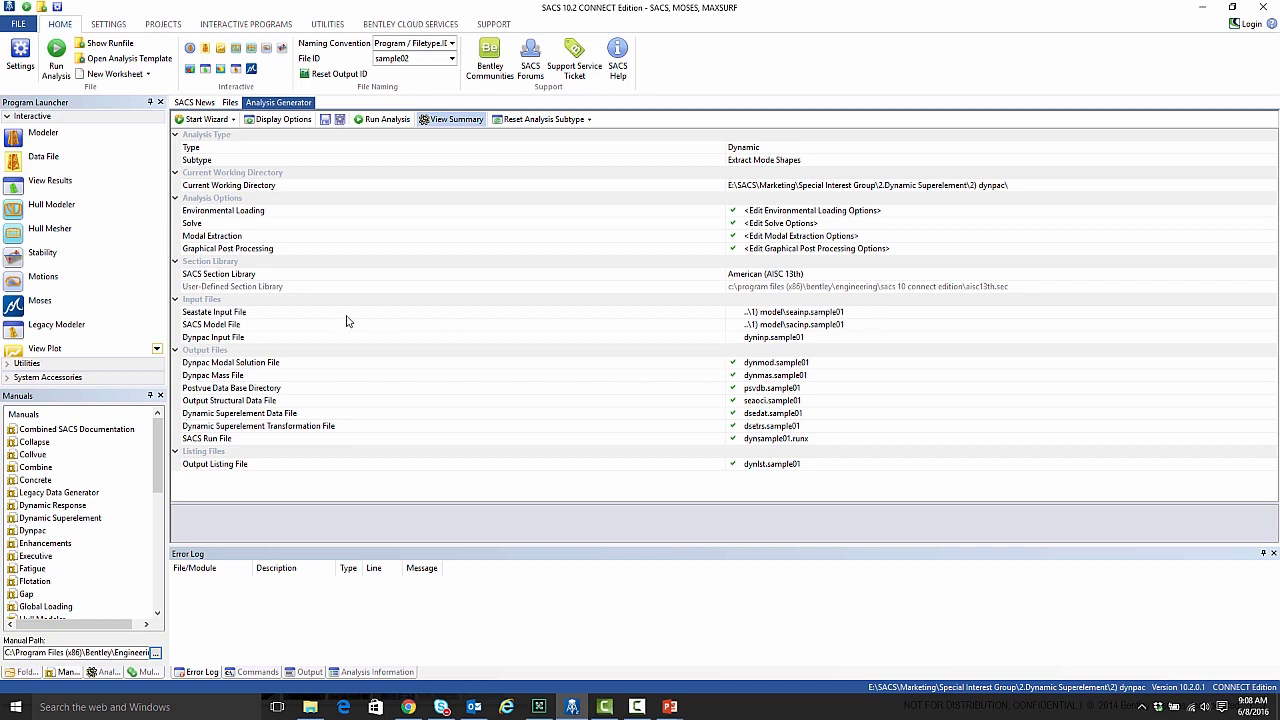
Check the seastate, SACS model and Dynpac input files assigned to the mode shape extraction analysis
left_click(865, 311)
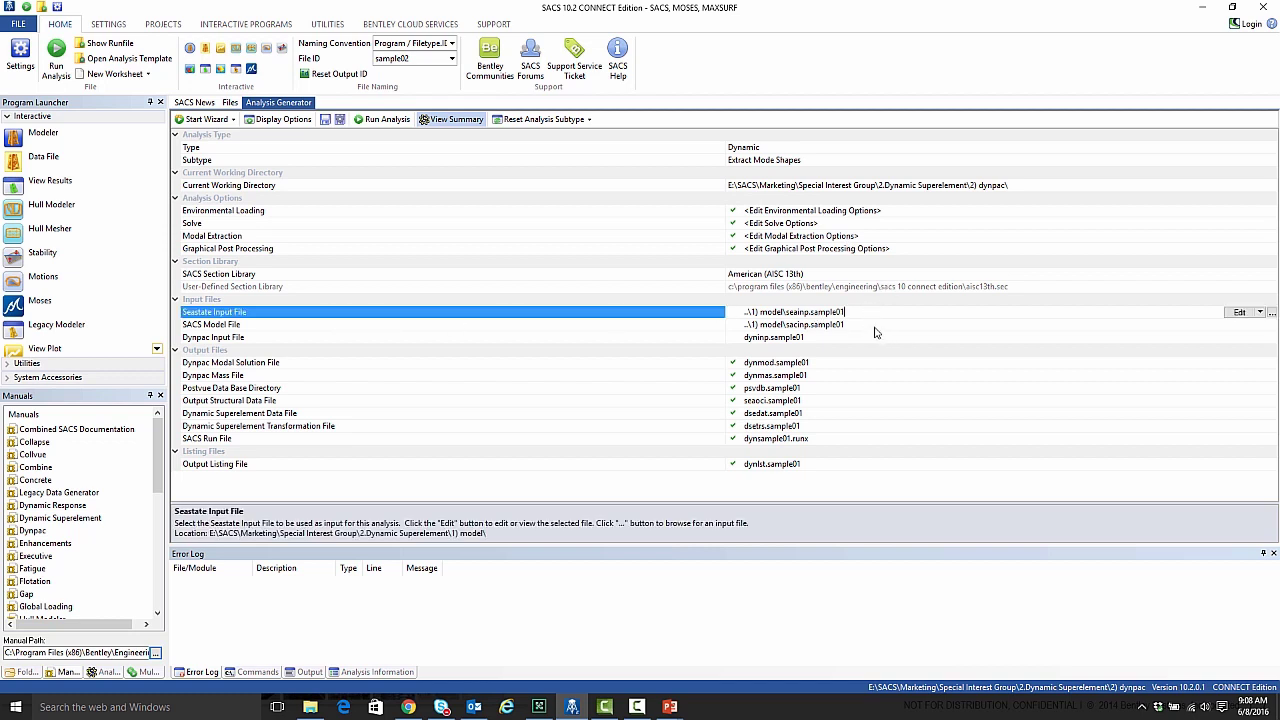
left_click(873, 326)
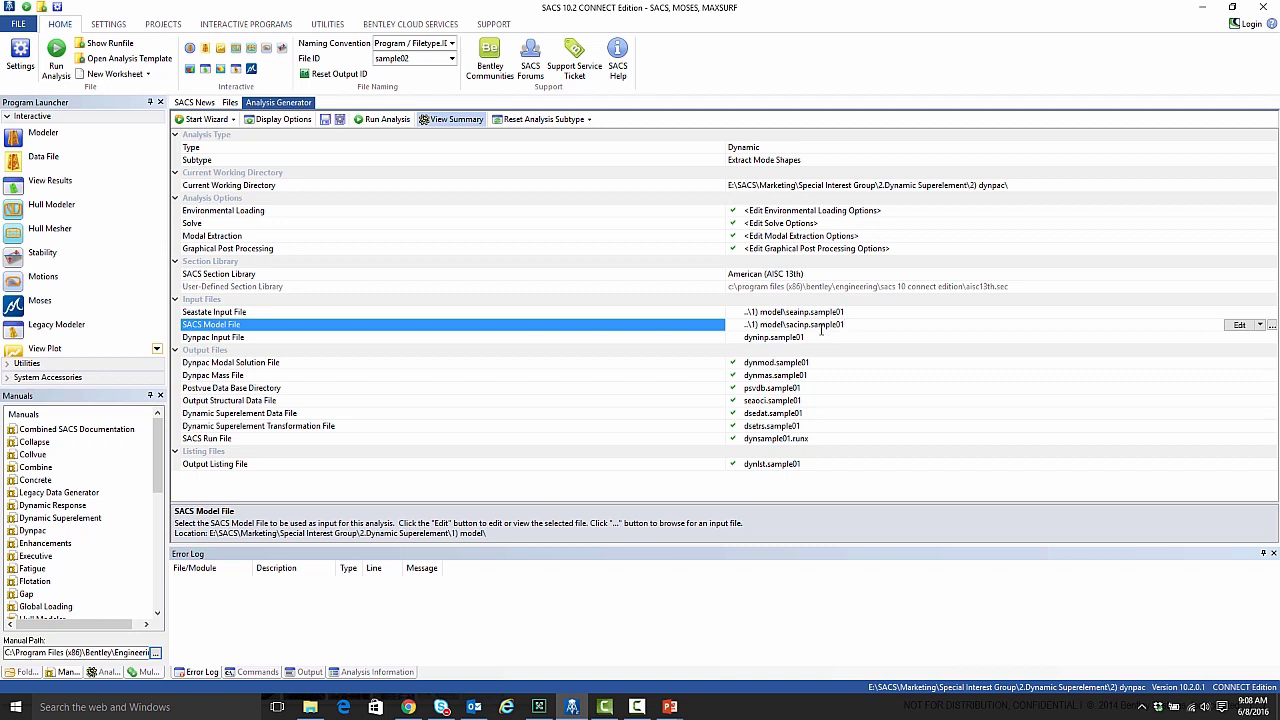
left_click(840, 338)
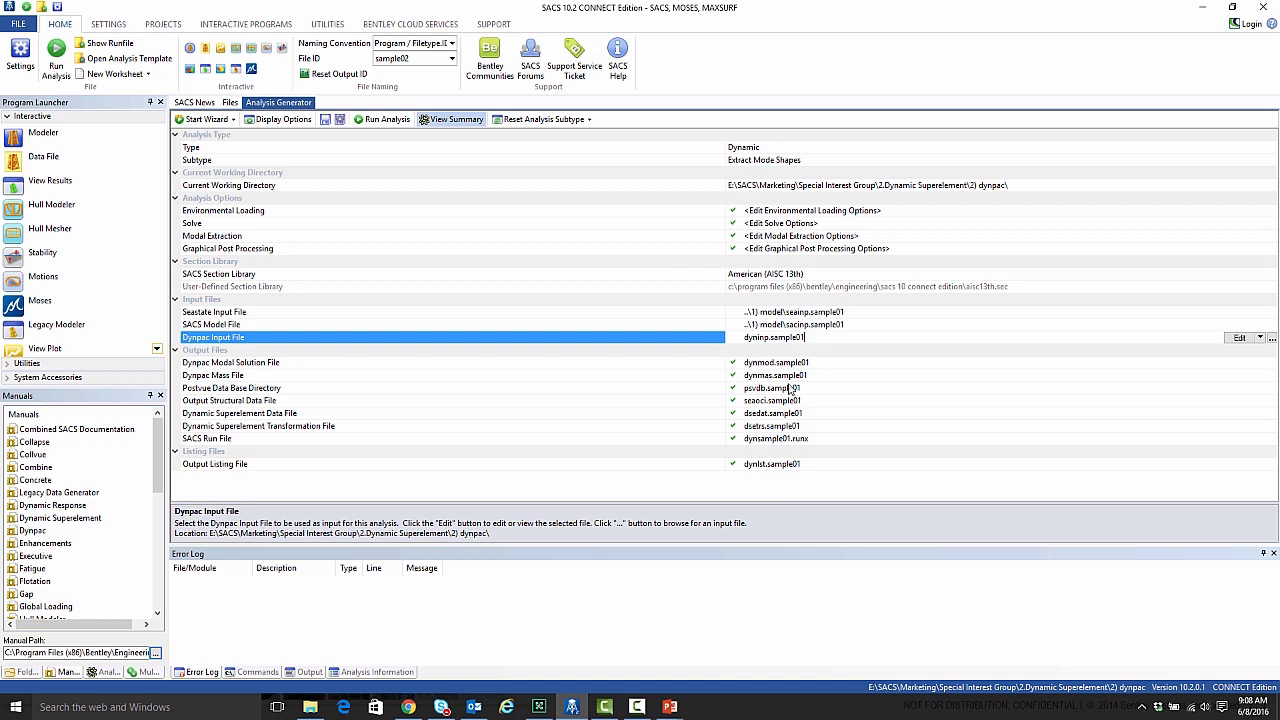
Review the output file names for the Dynpac modal solution, Dynpac mass, Postvue database and output structural data
left_click(846, 362)
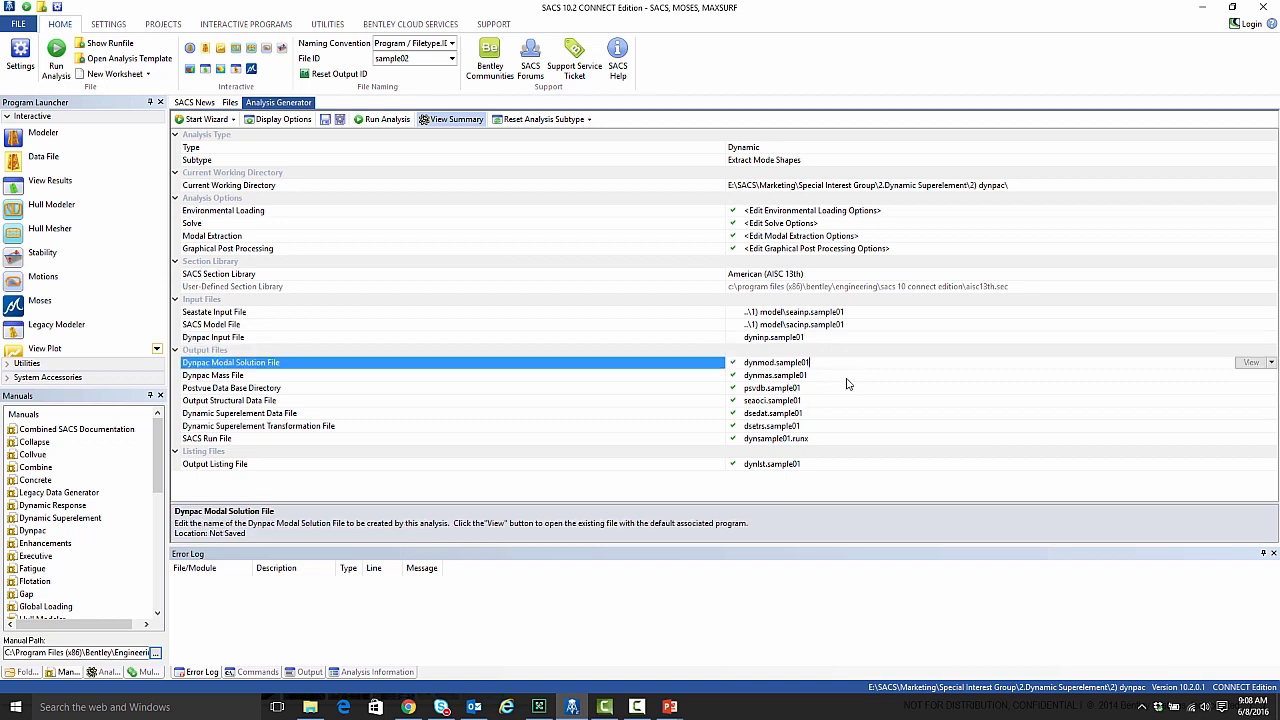
left_click(847, 377)
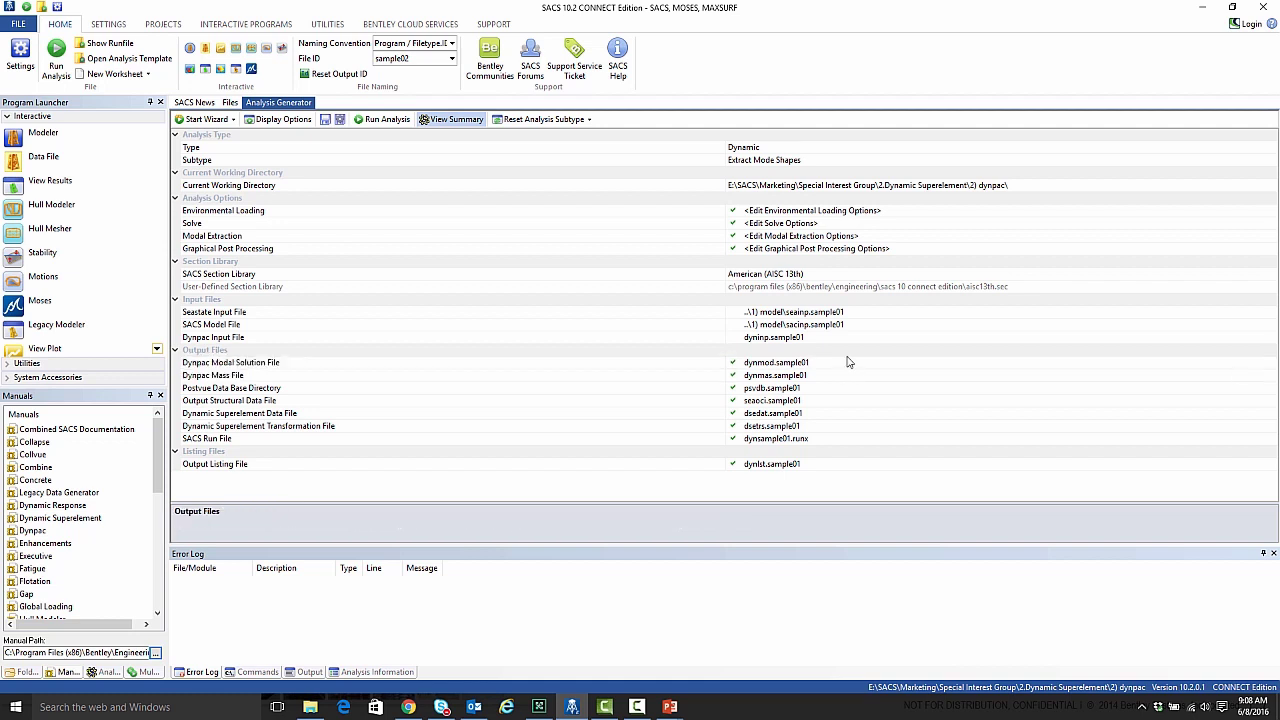
left_click(849, 365)
double_click(838, 367)
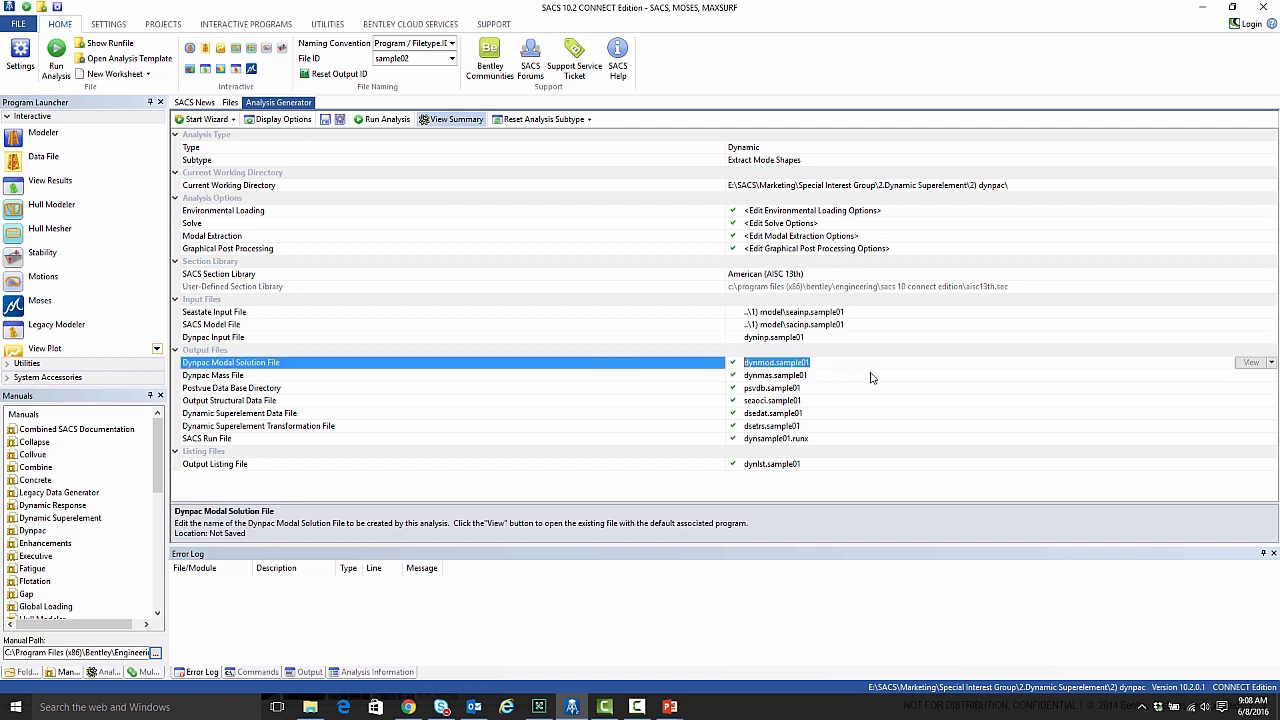
left_click(840, 378)
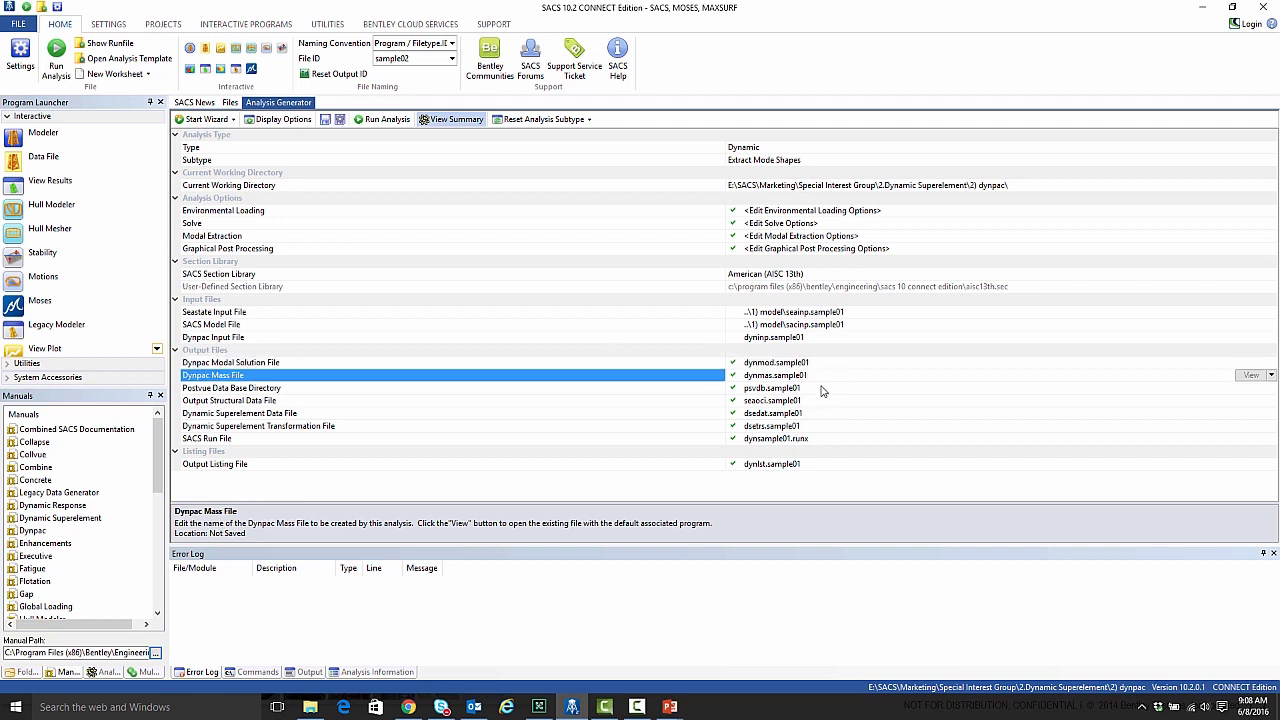
left_click(822, 389)
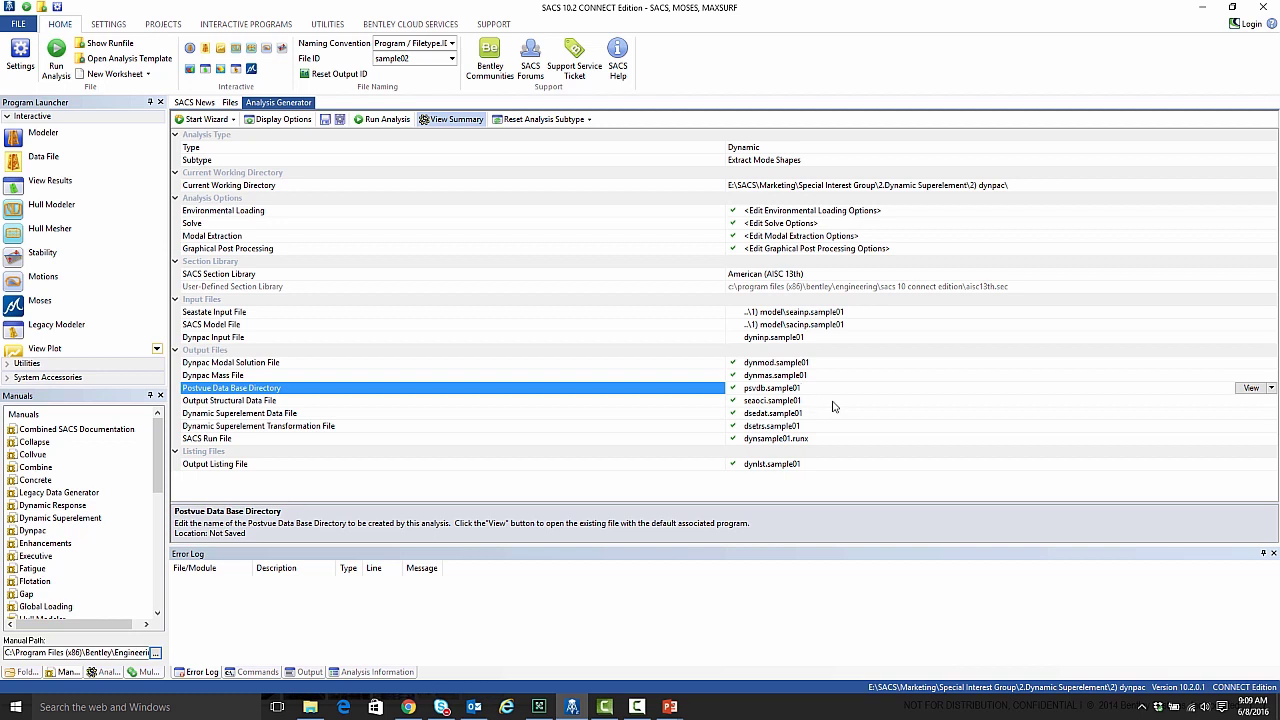
left_click(837, 411)
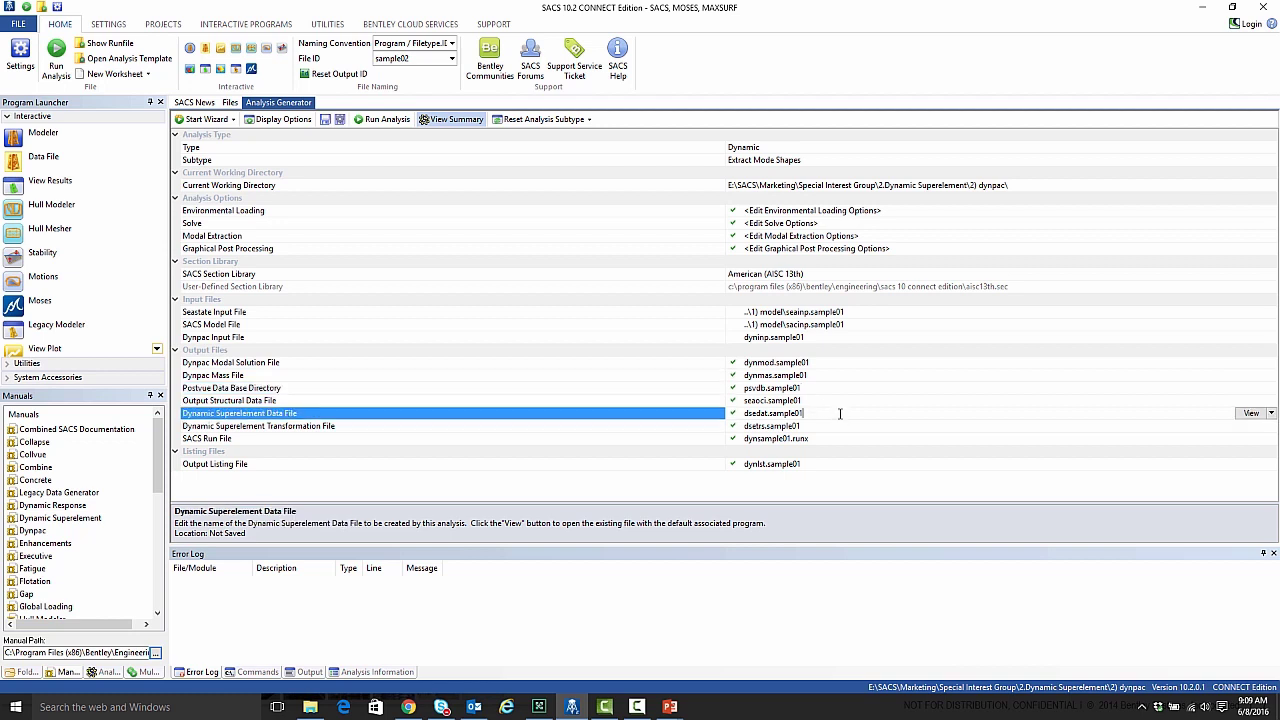
left_click(845, 400)
left_click_drag(846, 399, 702, 396)
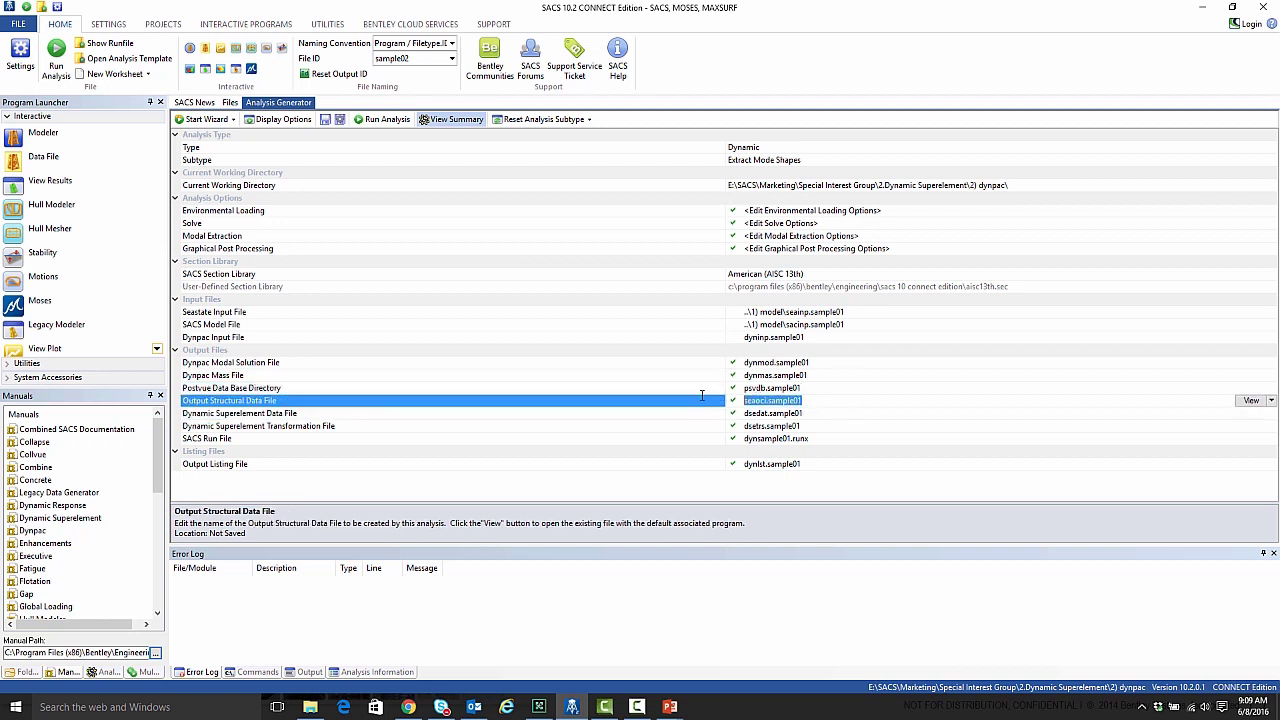
Review the output file names for the dynamic superelement data, the superelement transformation and the SACS run file
left_click(856, 411)
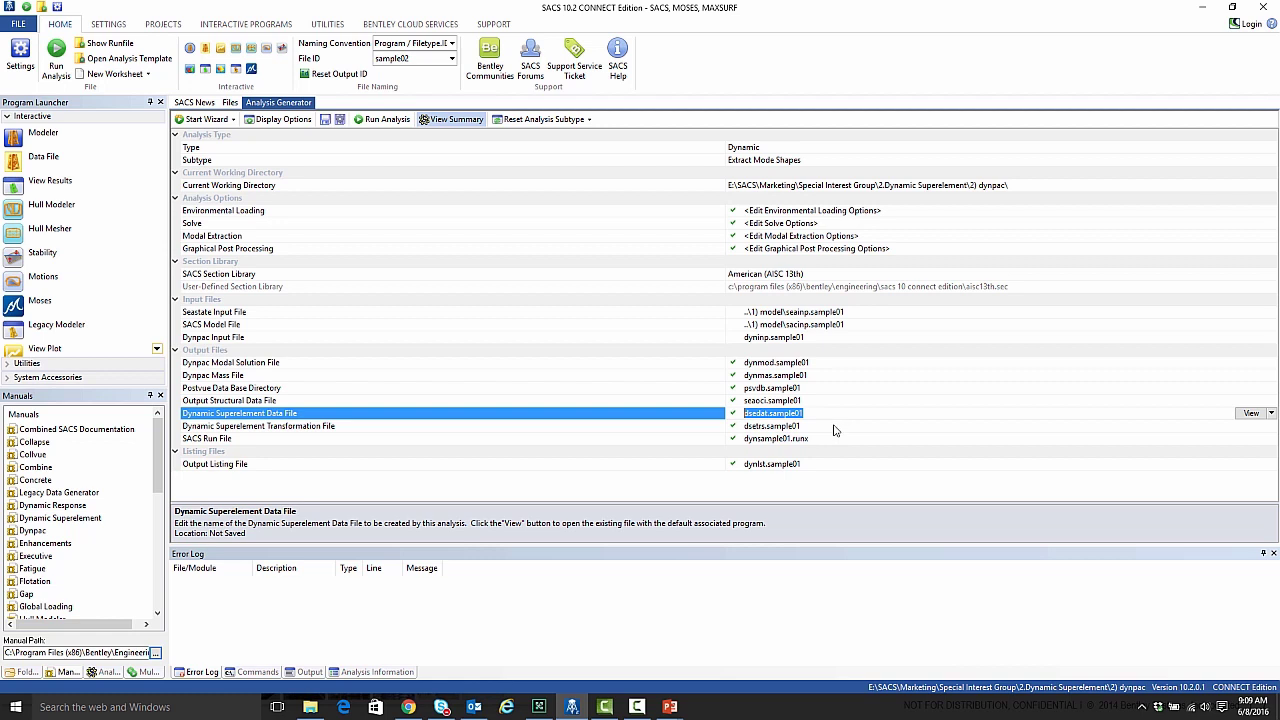
left_click(838, 426)
left_click_drag(838, 426, 719, 426)
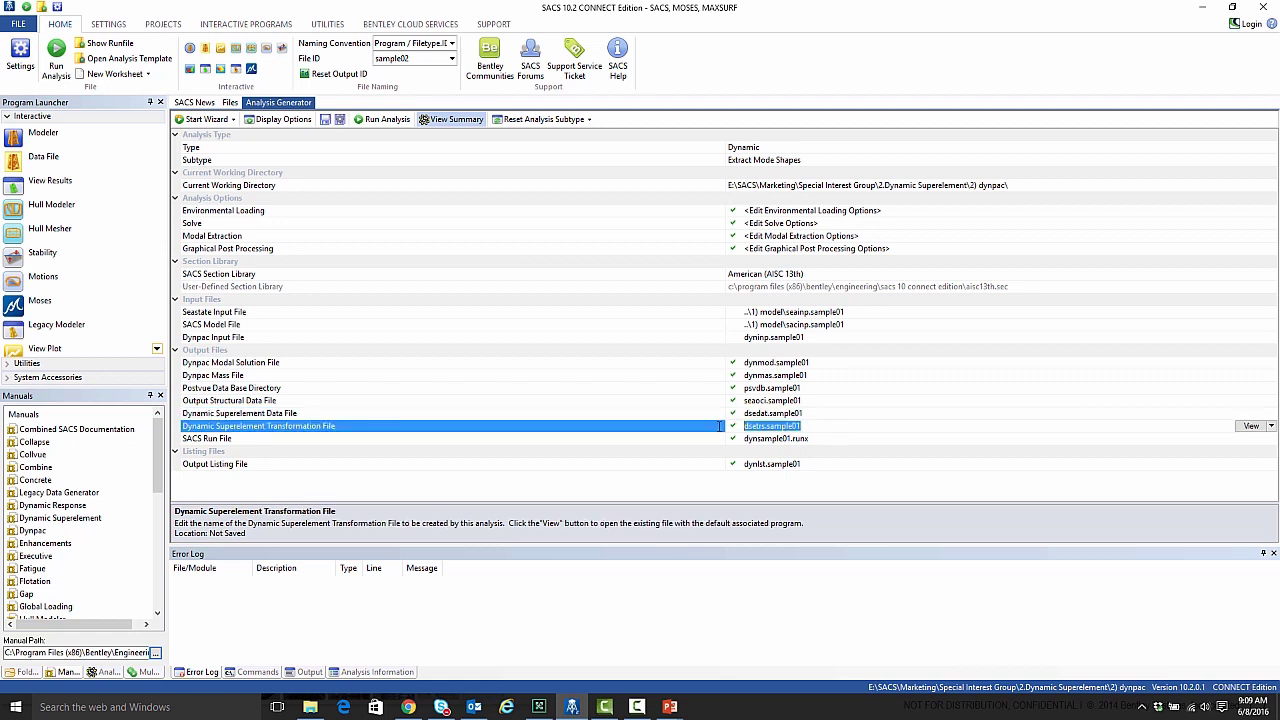
left_click(828, 413)
left_click_drag(828, 413, 717, 413)
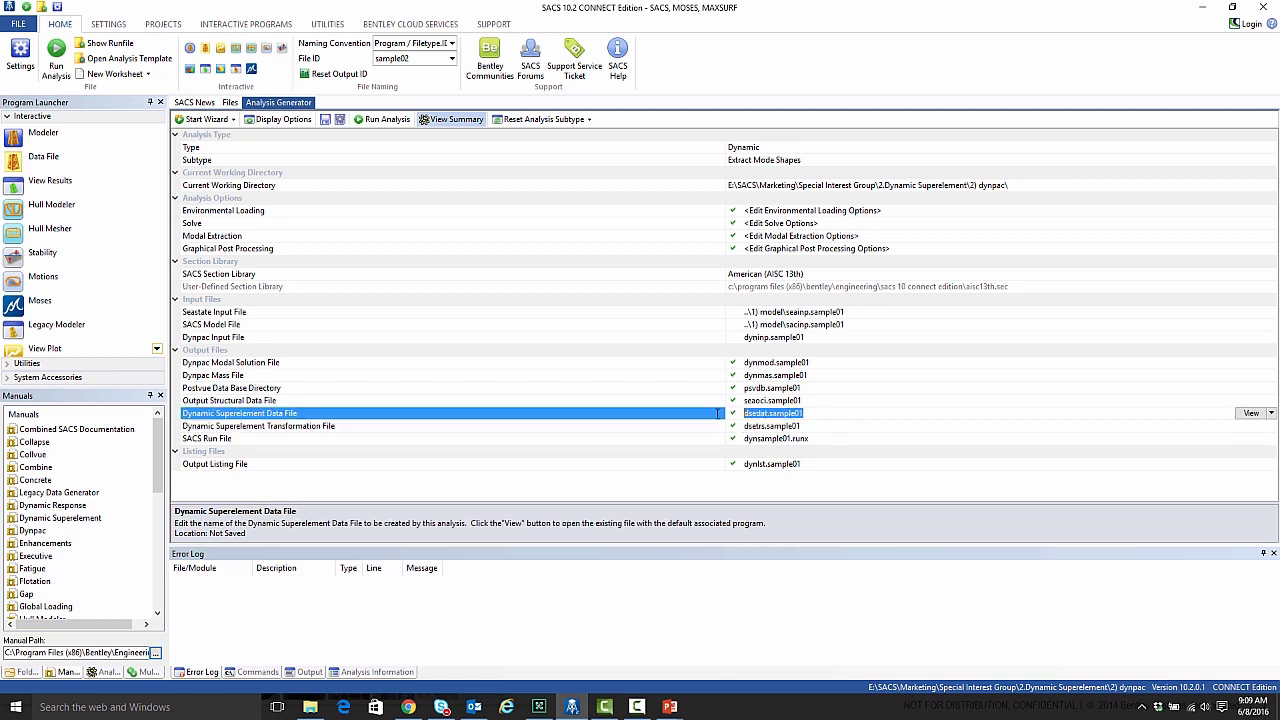
left_click(829, 428)
left_click_drag(829, 428, 726, 426)
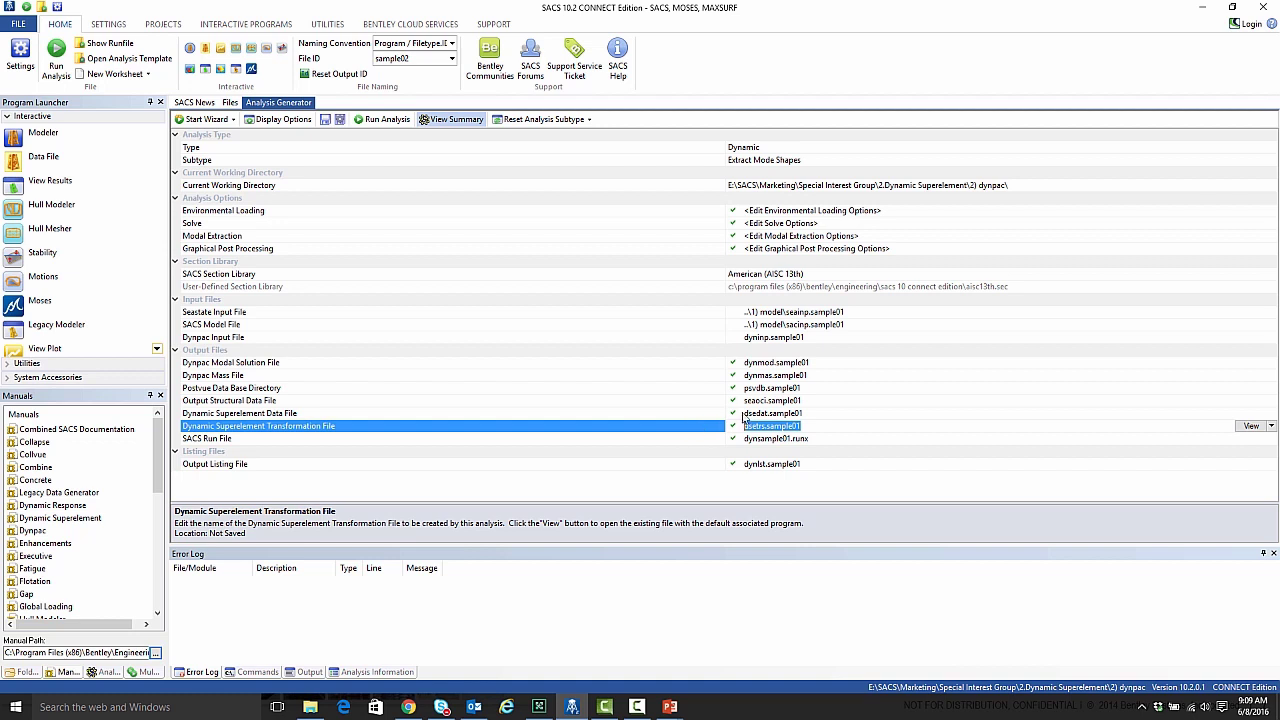
left_click(813, 430)
left_click(845, 438)
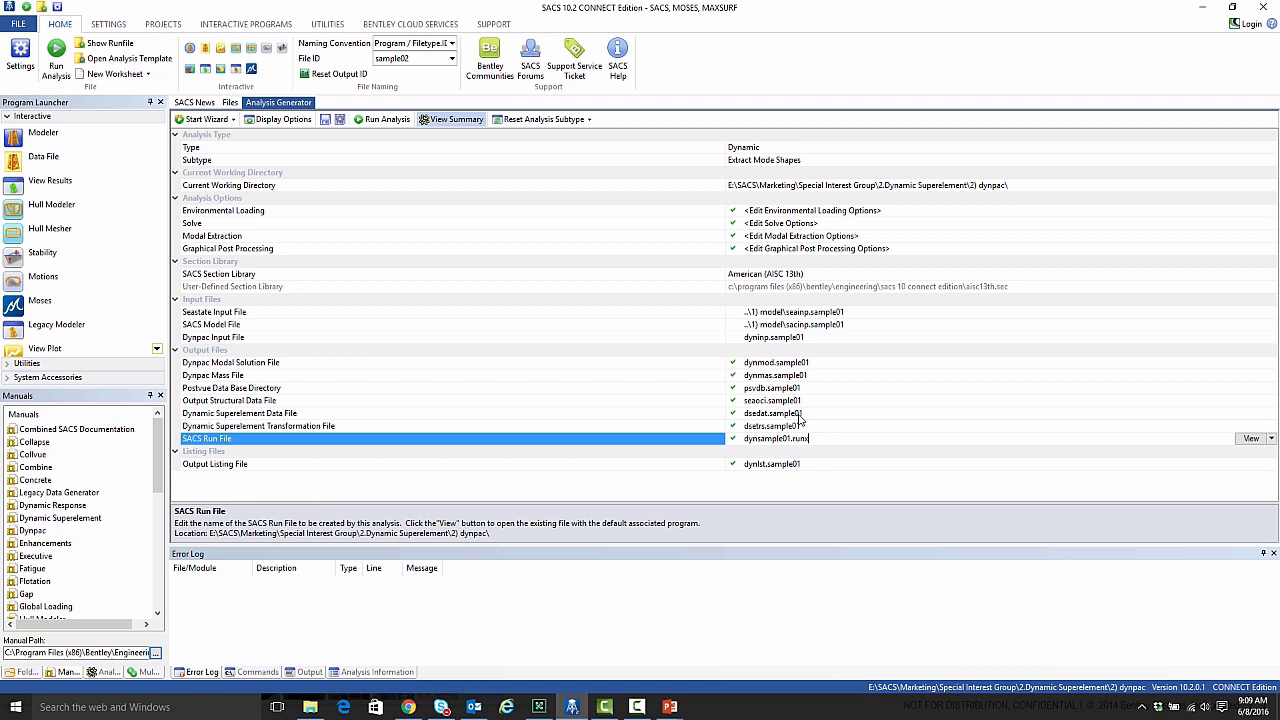
Run the Extract Mode Shapes analysis and return to the file list of the 2) dynpac folder
left_click(382, 121)
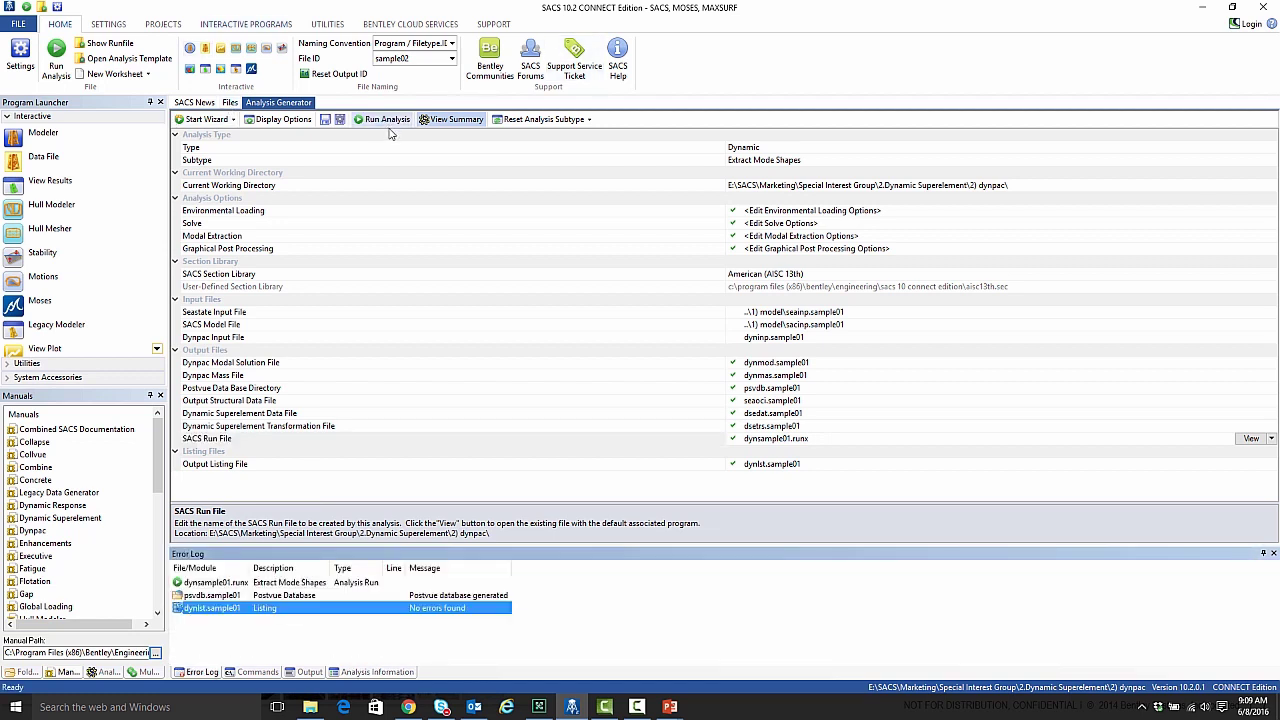
left_click(231, 103)
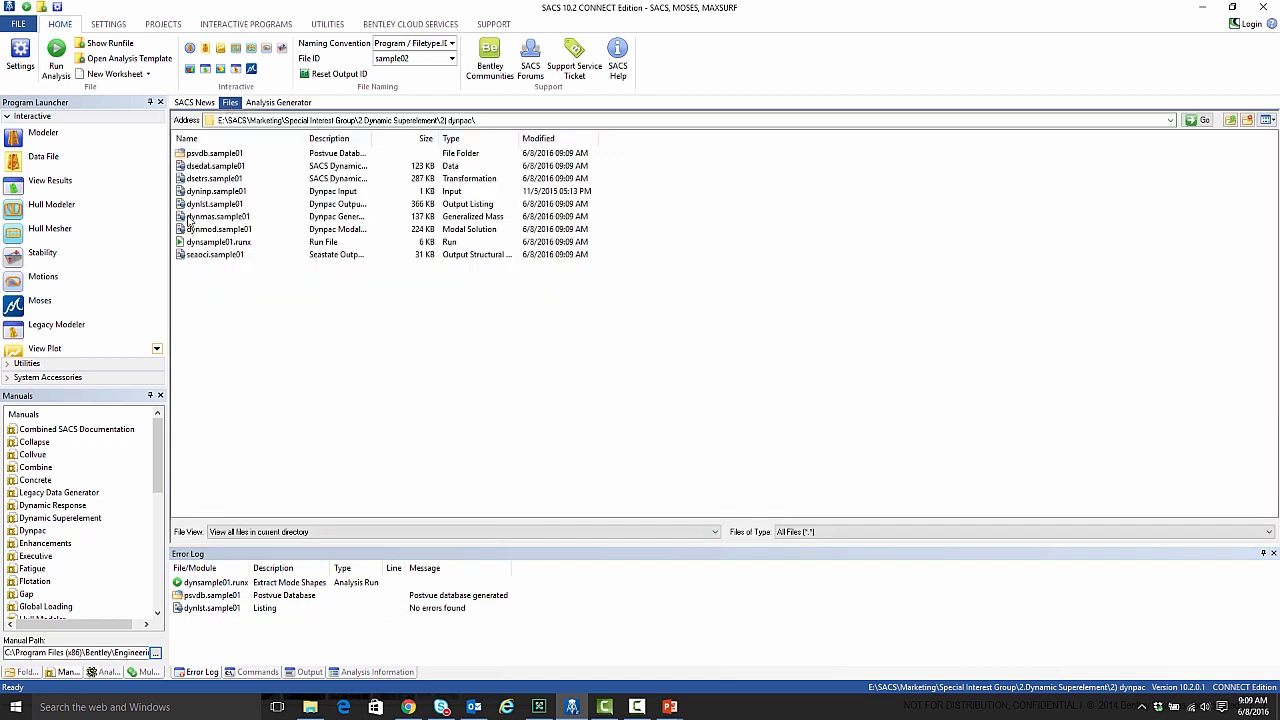
Inspect the dsedat.sample01 and dsetrs.sample01 dynamic superelement files in Notepad++ and close the editor
left_click(214, 167)
right_click(214, 170)
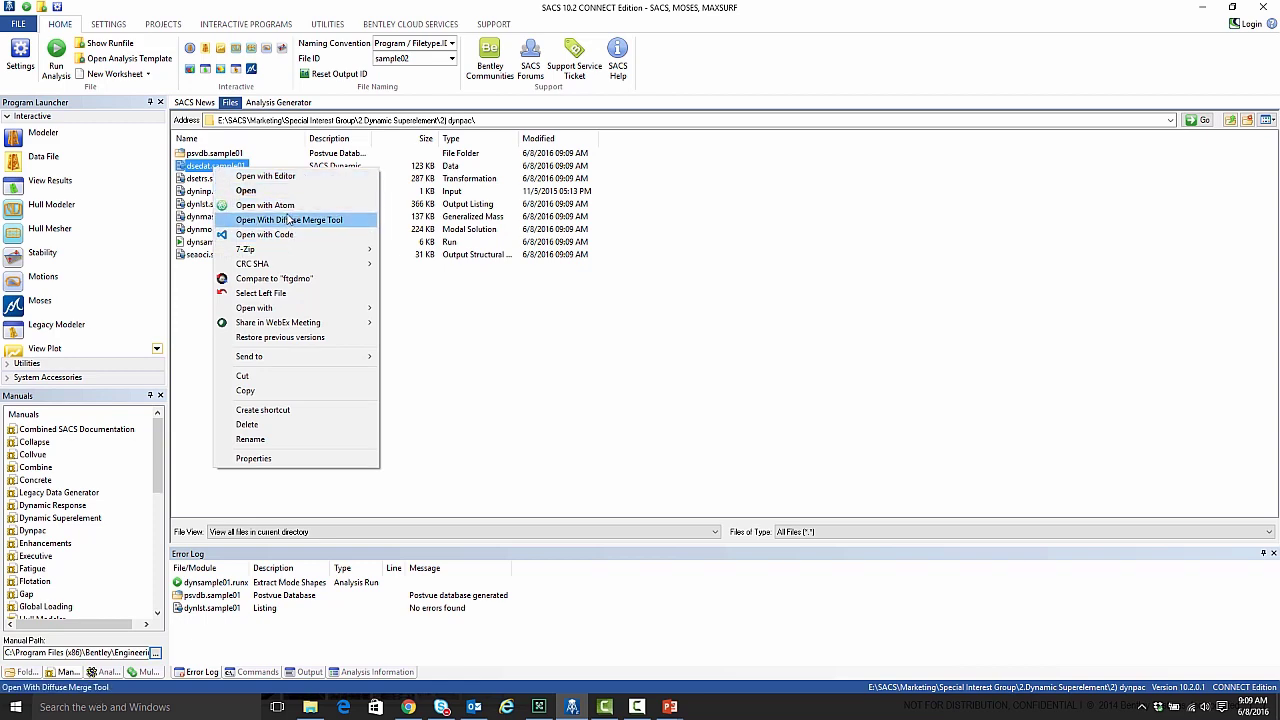
left_click(265, 176)
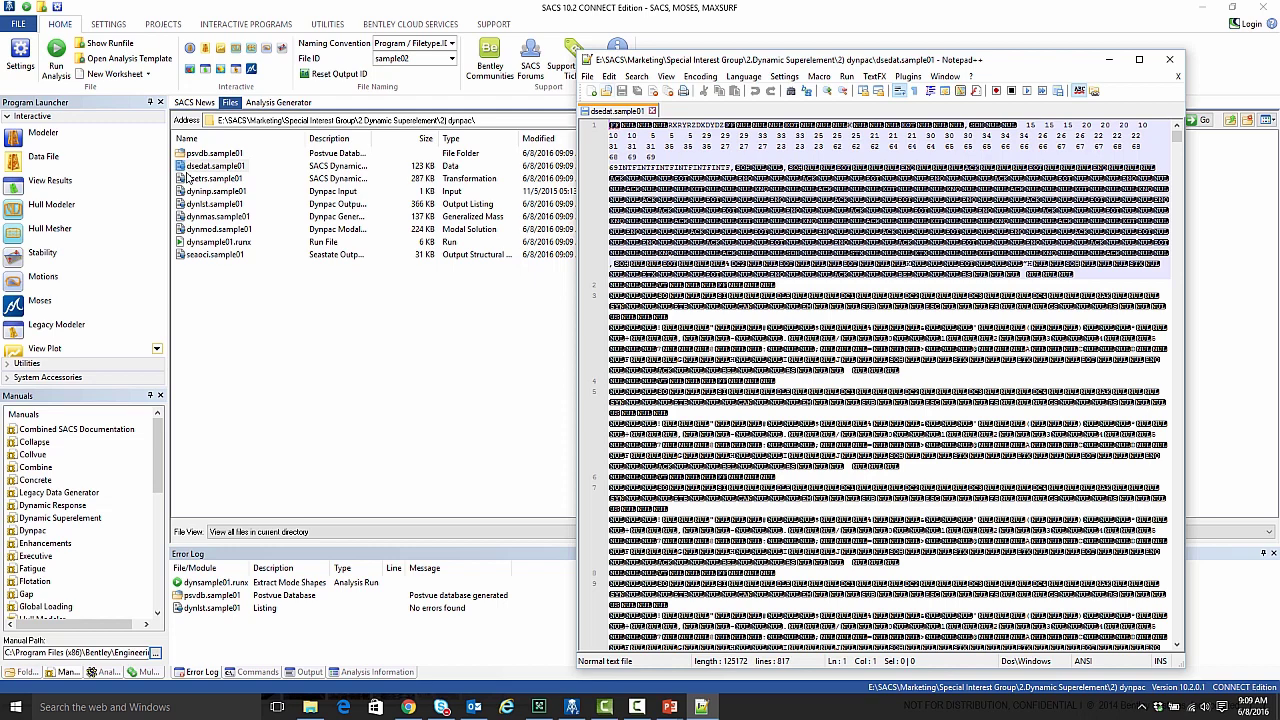
right_click(210, 178)
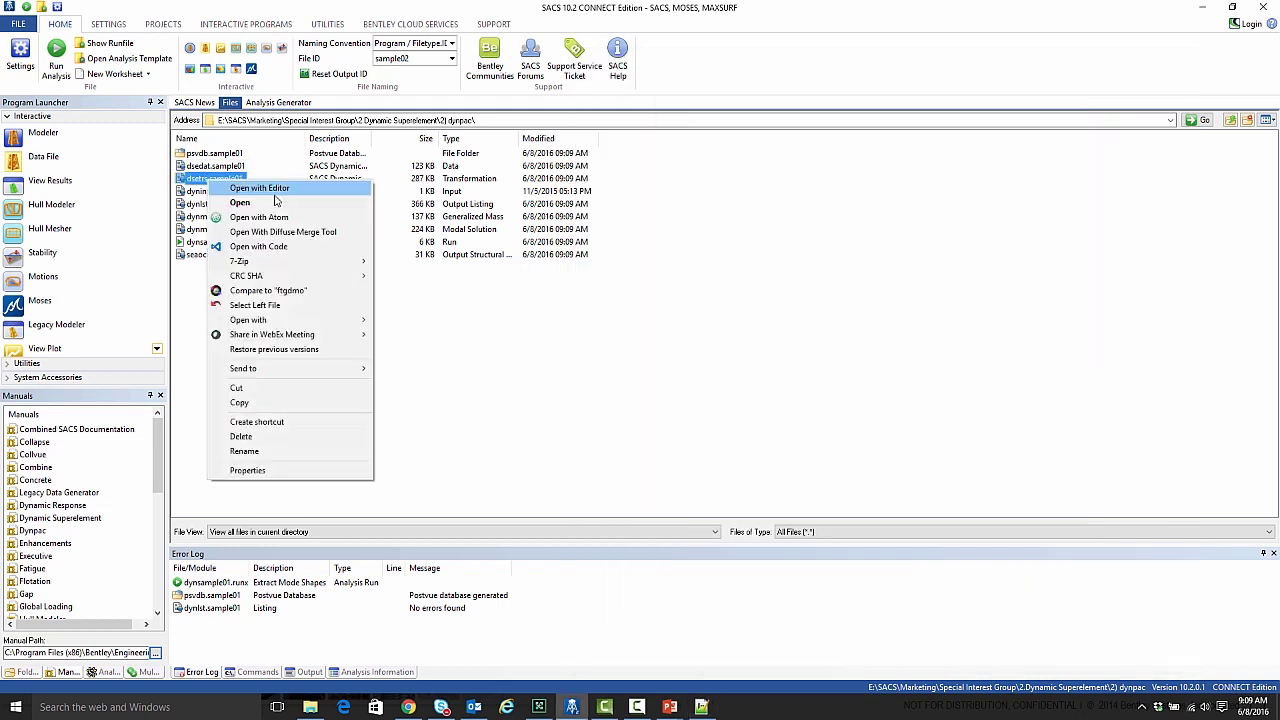
left_click(275, 198)
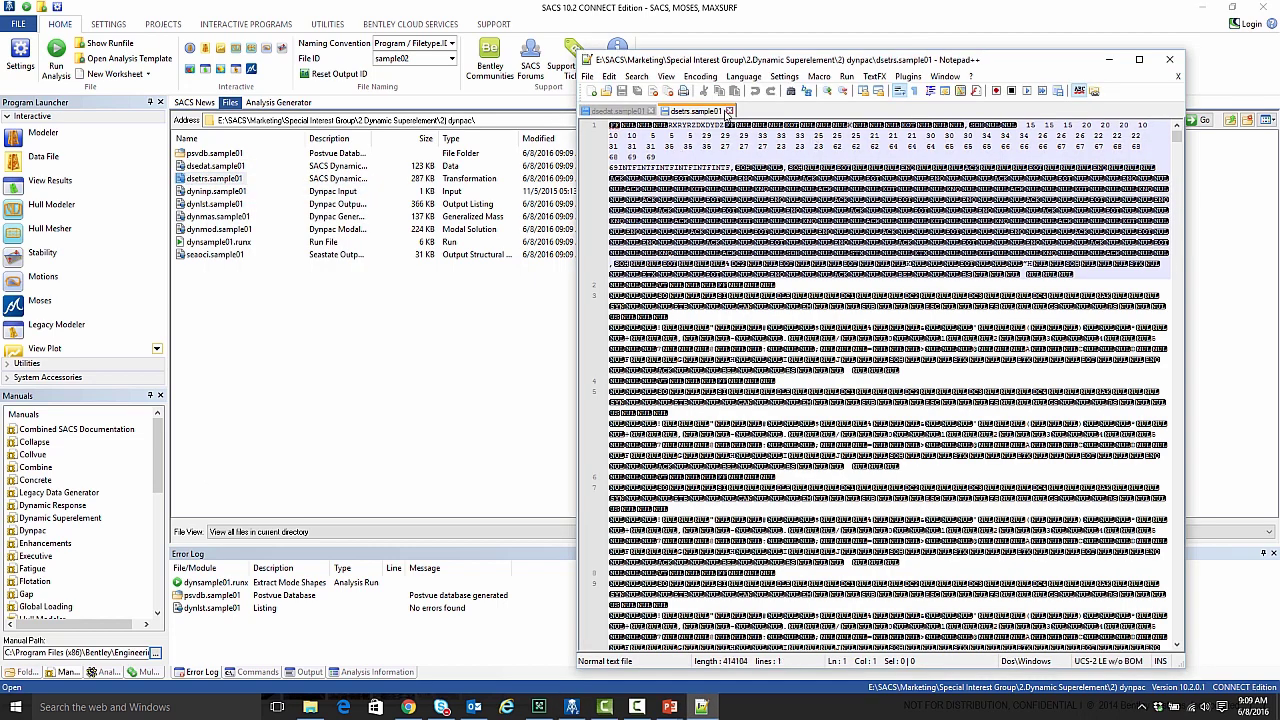
left_click(730, 111)
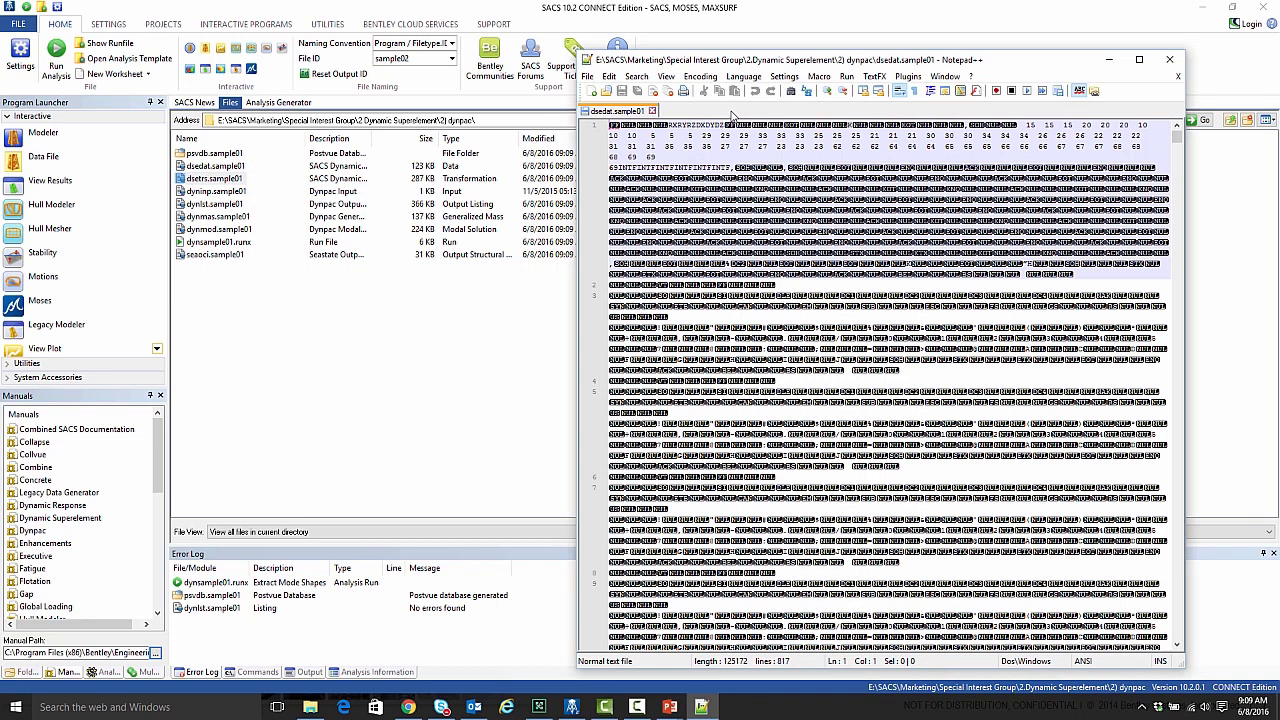
left_click(1172, 60)
View the structure from the psvdb.sample01 Postvue database in the 3D Results Viewer and close the viewer
double_click(222, 155)
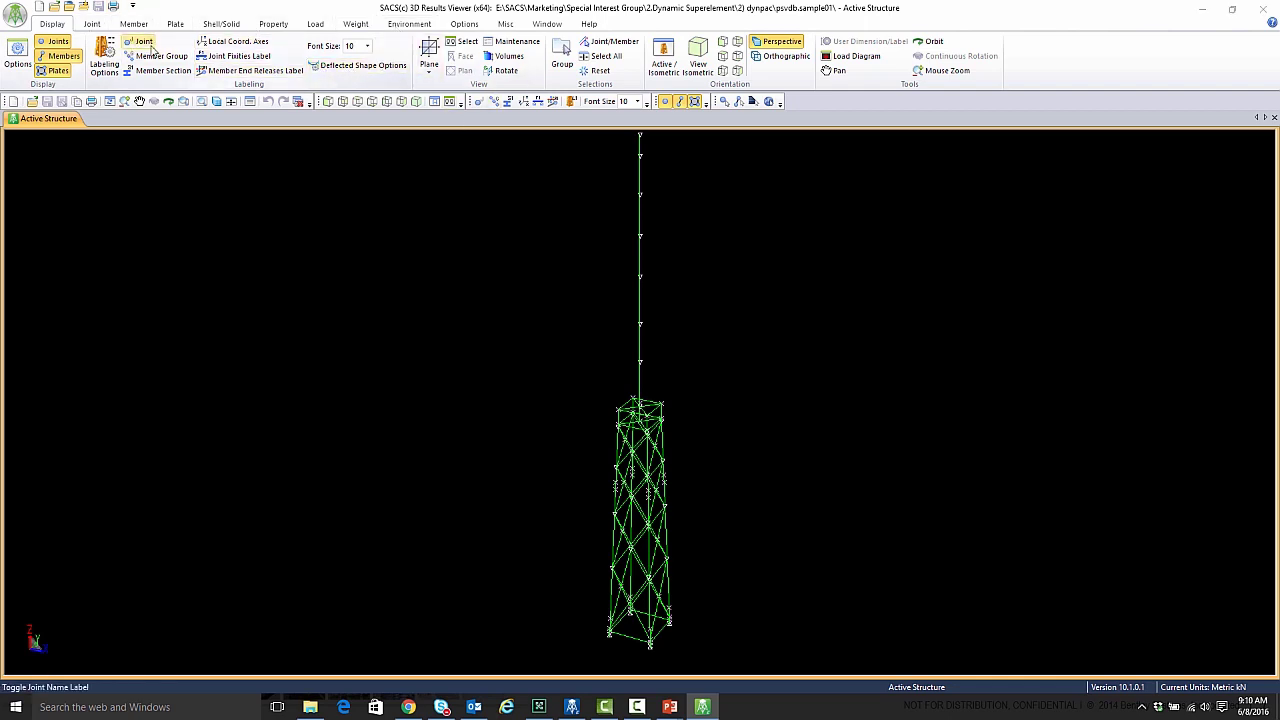
double_click(465, 10)
double_click(600, 25)
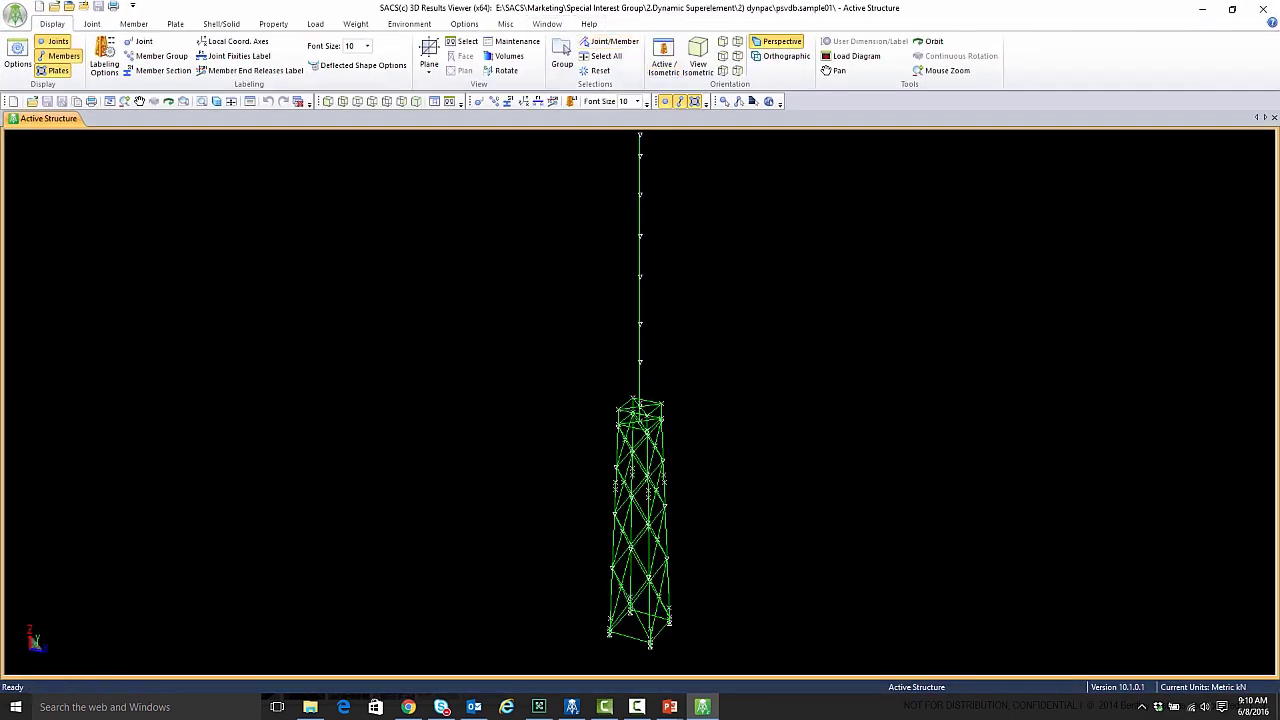
left_click(18, 57)
left_click(272, 166)
left_click(1266, 14)
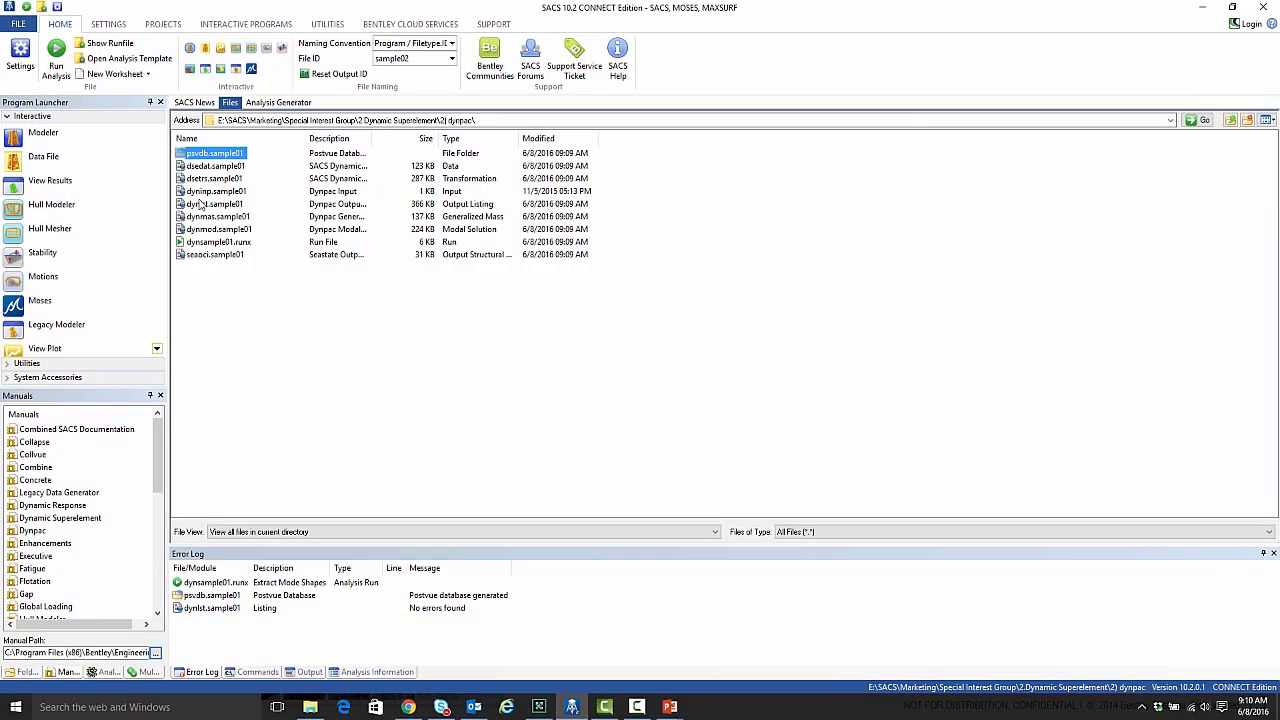
Open the dynlst.sample01 output listing in Notepad++ and review the Seastate options and the joint, section, group and member descriptions
right_click(214, 207)
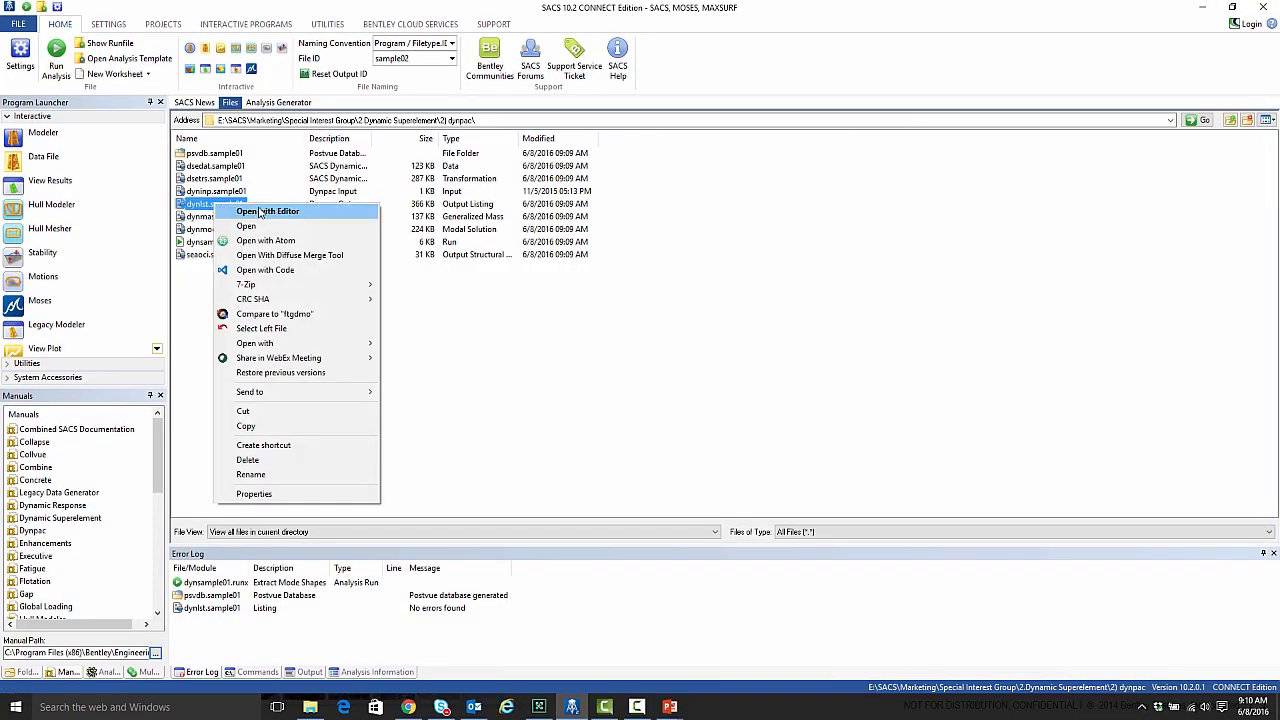
left_click(290, 217)
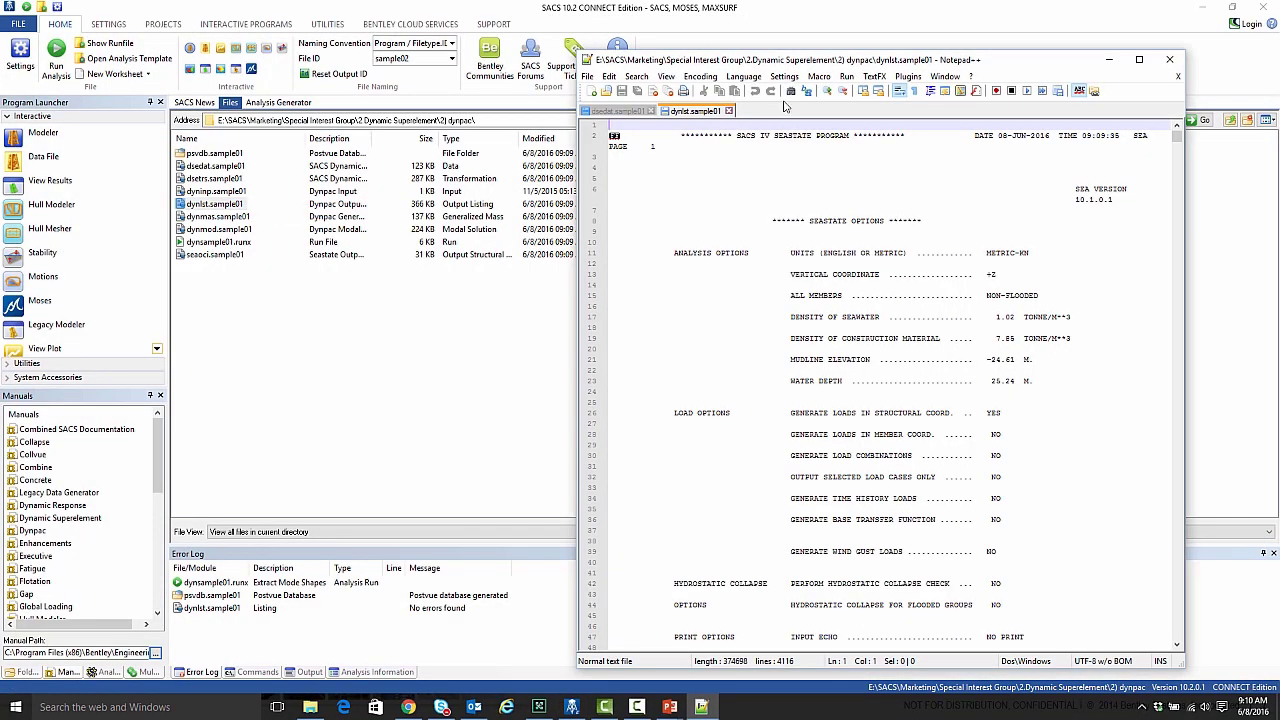
double_click(752, 60)
scroll(480, 293, "down", 8)
scroll(480, 293, "down", 20)
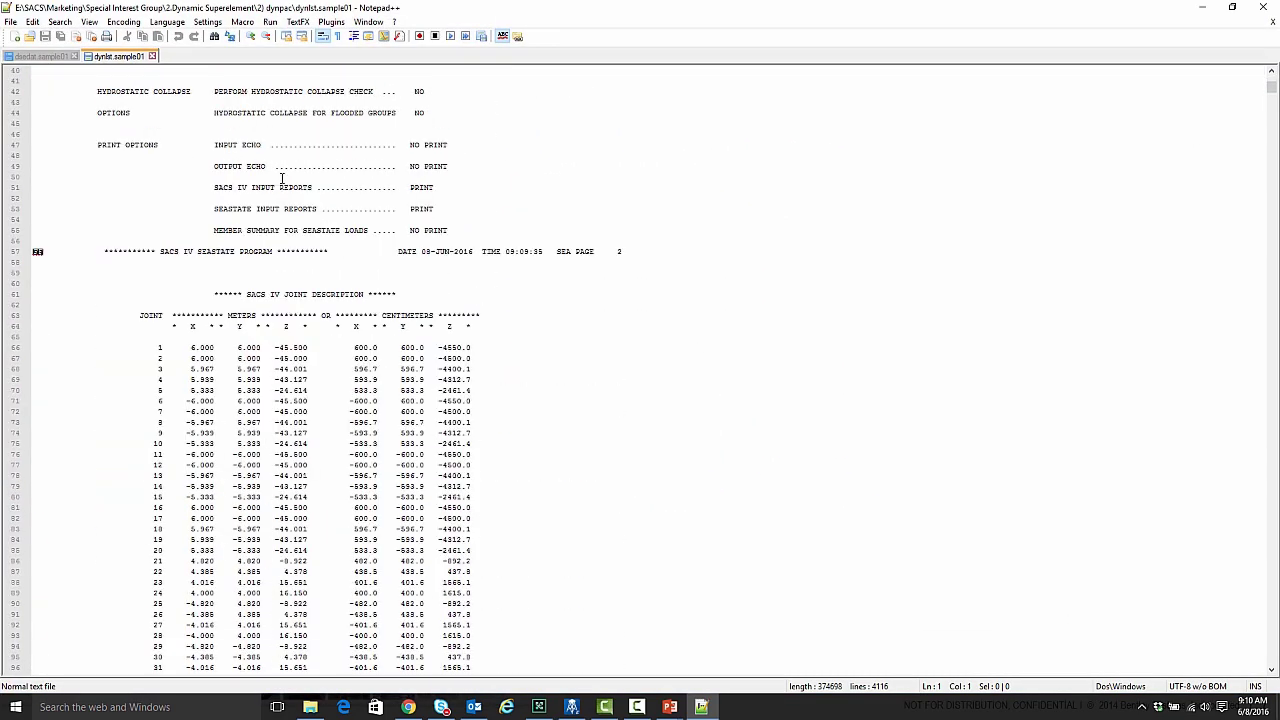
scroll(428, 247, "down", 18)
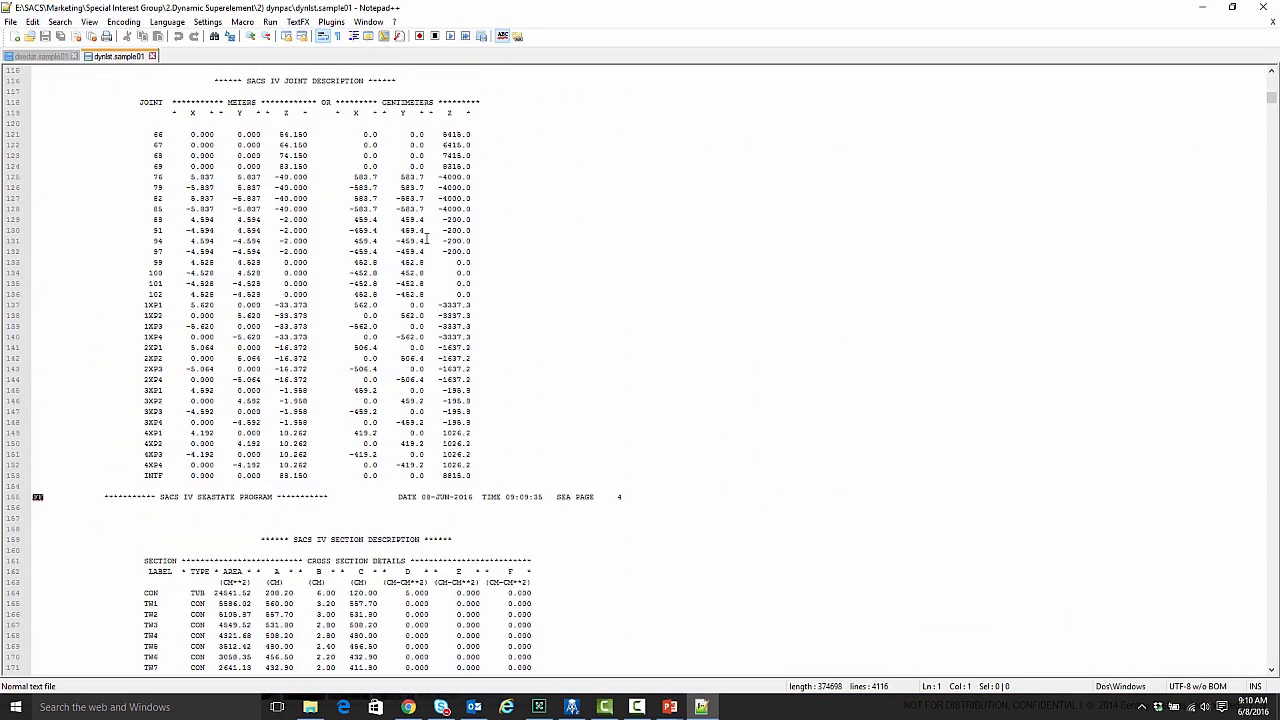
scroll(570, 321, "down", 4)
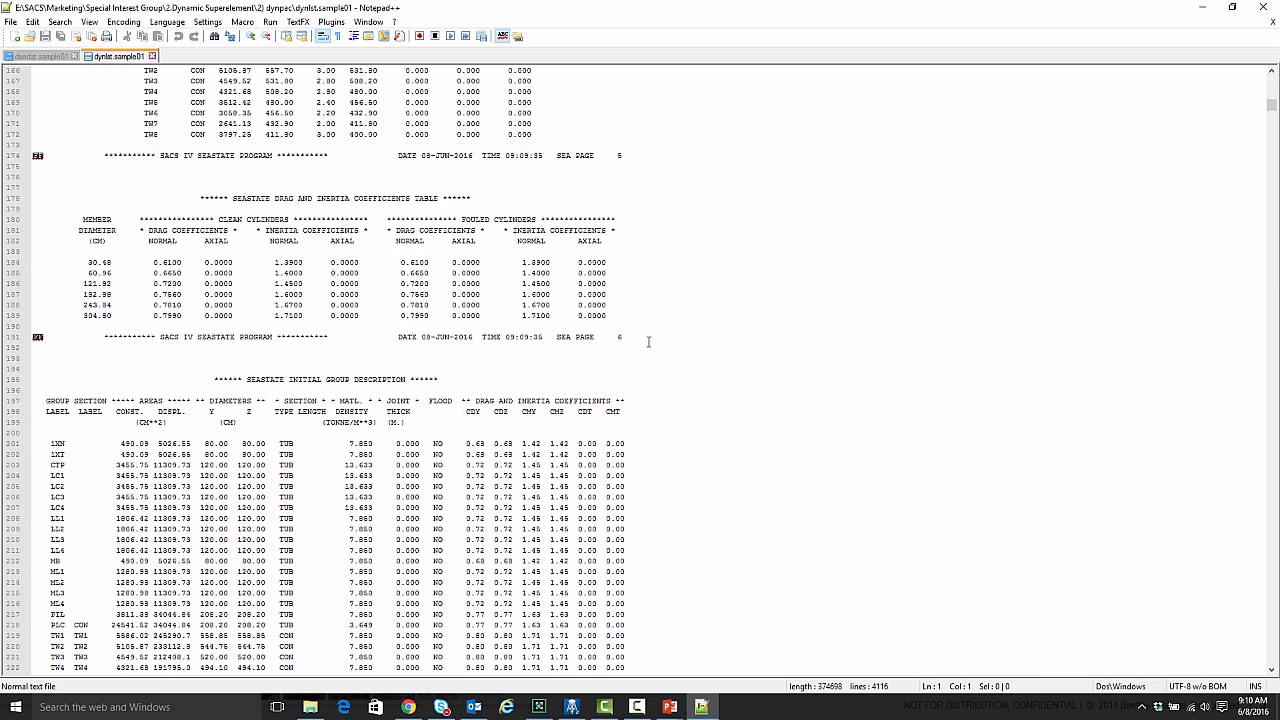
scroll(720, 343, "down", 15)
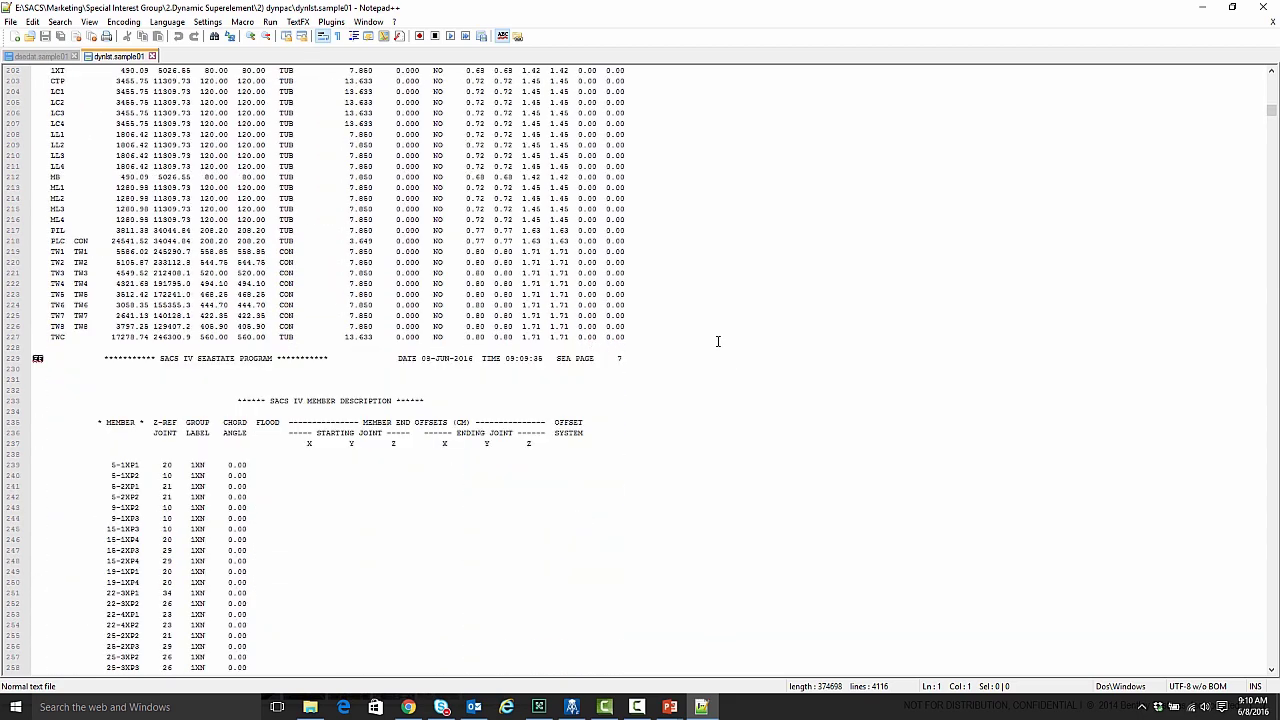
scroll(717, 338, "down", 20)
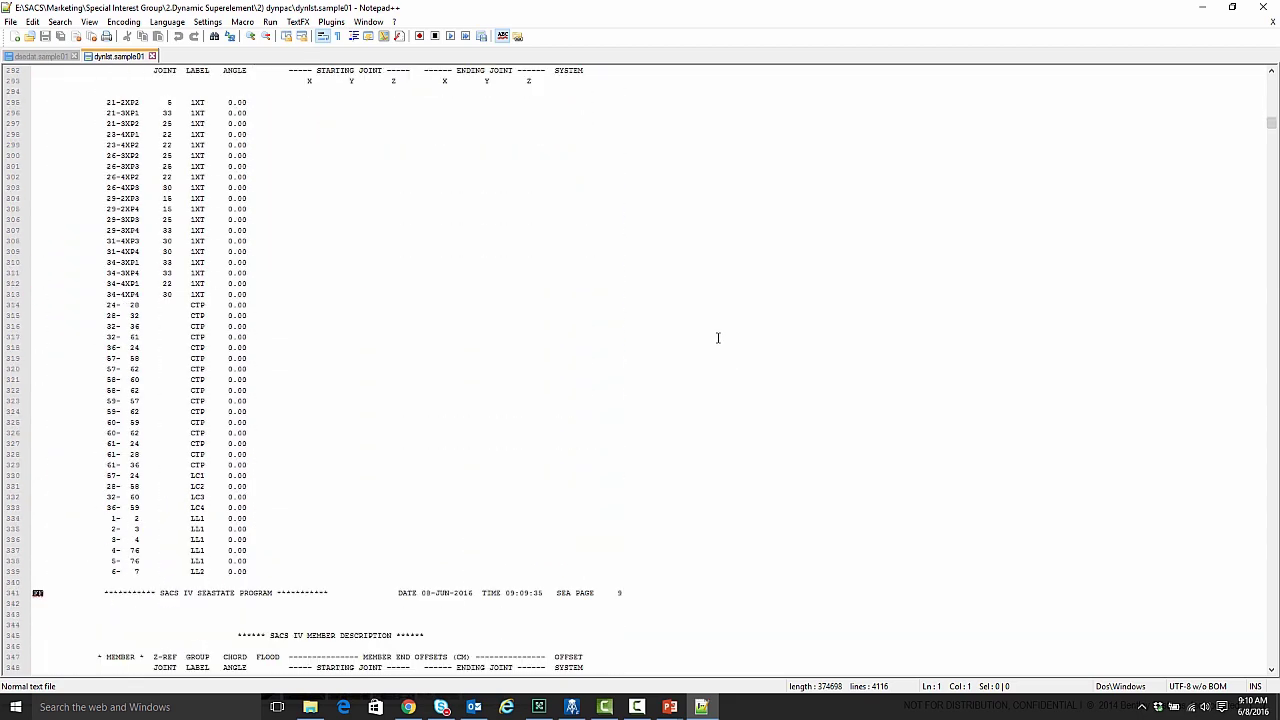
scroll(831, 345, "down", 12)
Examine the listing's mass participation, base driving, modal deflection and base shear reports, and close Notepad++
left_click_drag(1271, 131, 1271, 636)
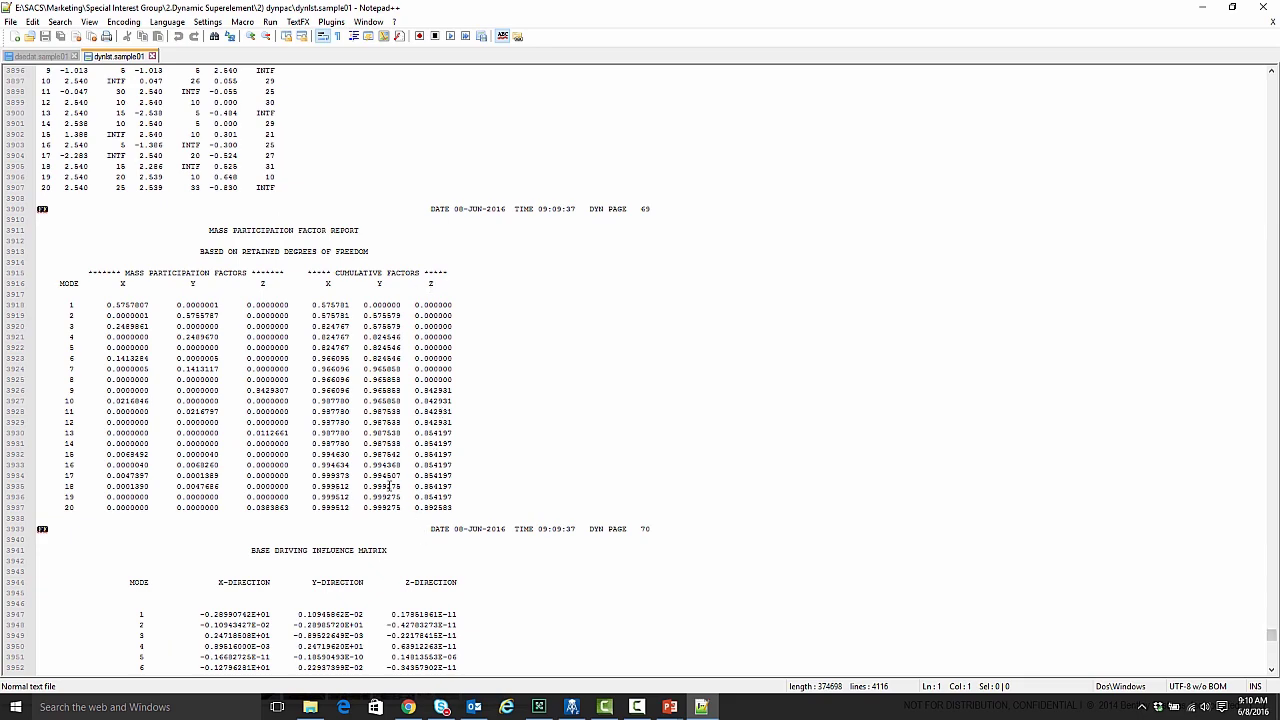
scroll(432, 416, "down", 10)
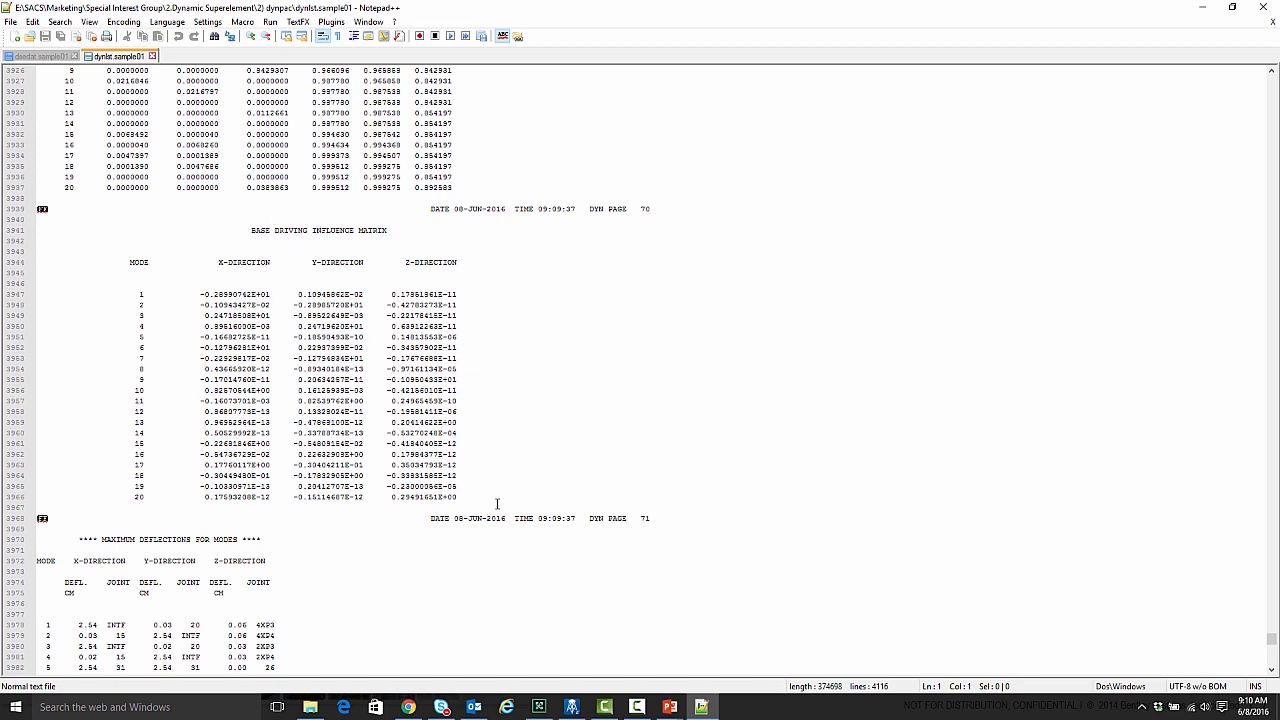
scroll(538, 457, "down", 7)
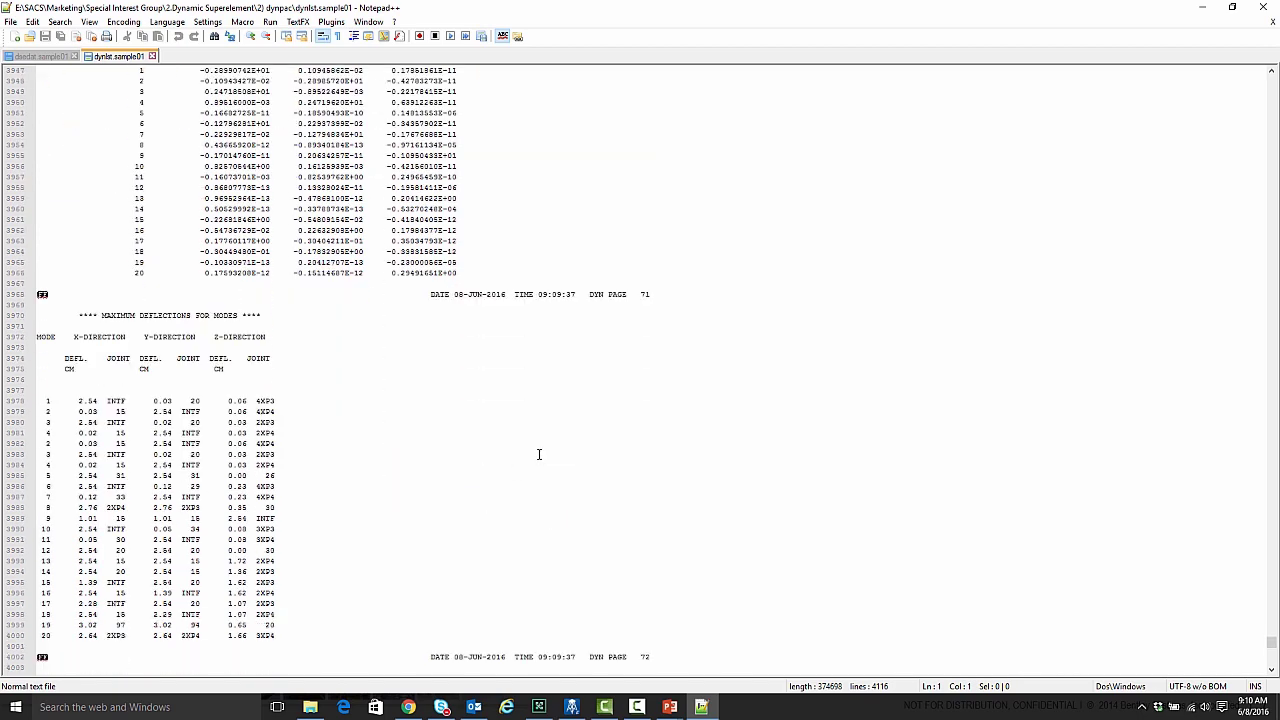
scroll(538, 454, "down", 20)
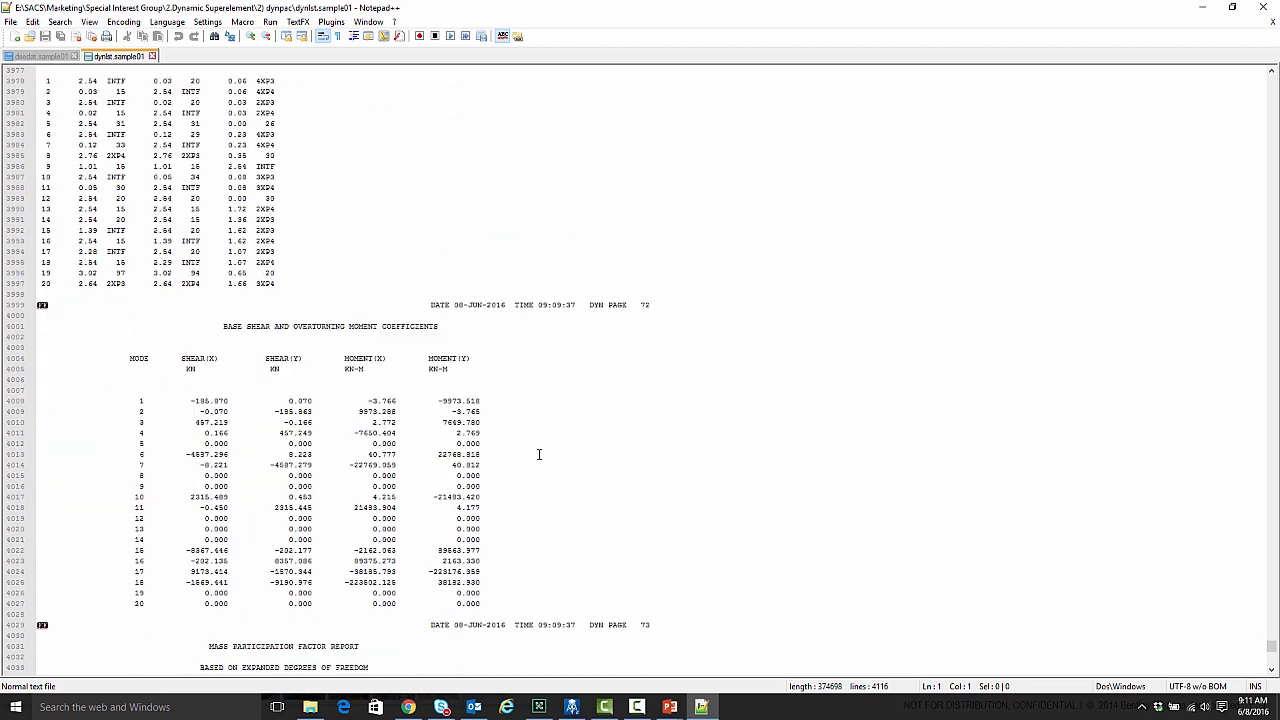
scroll(538, 454, "down", 15)
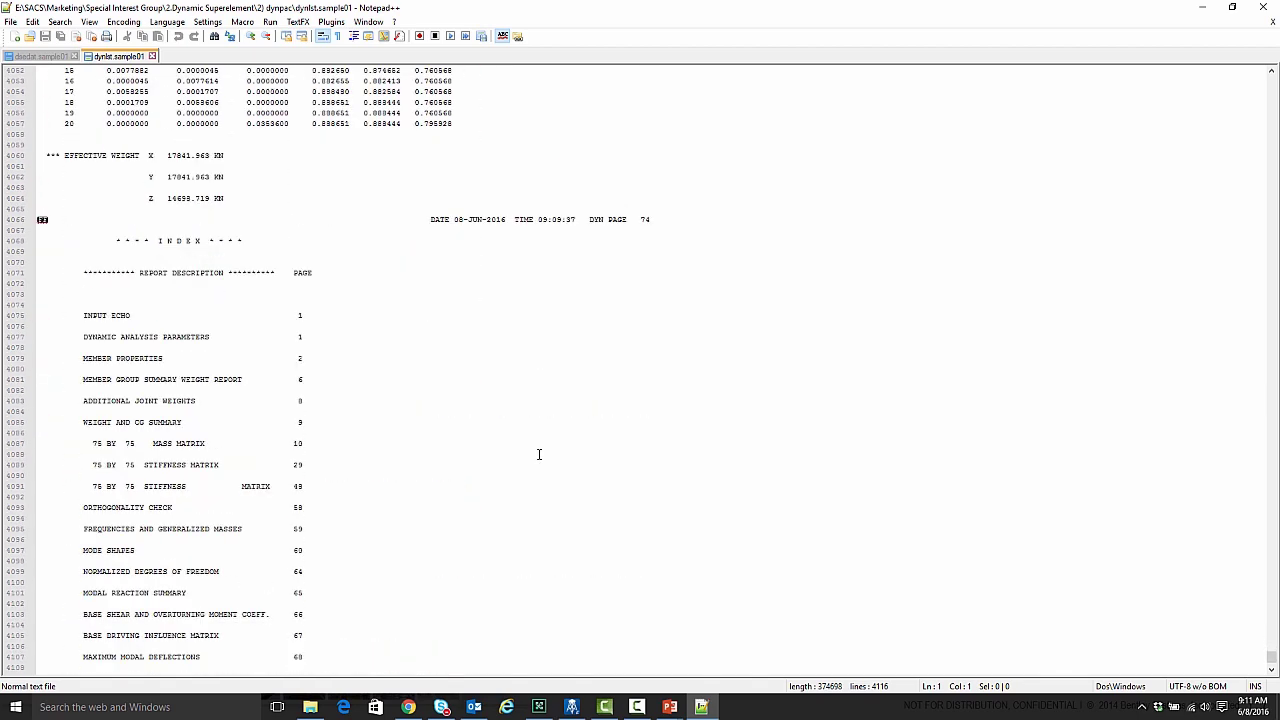
scroll(678, 403, "up", 11)
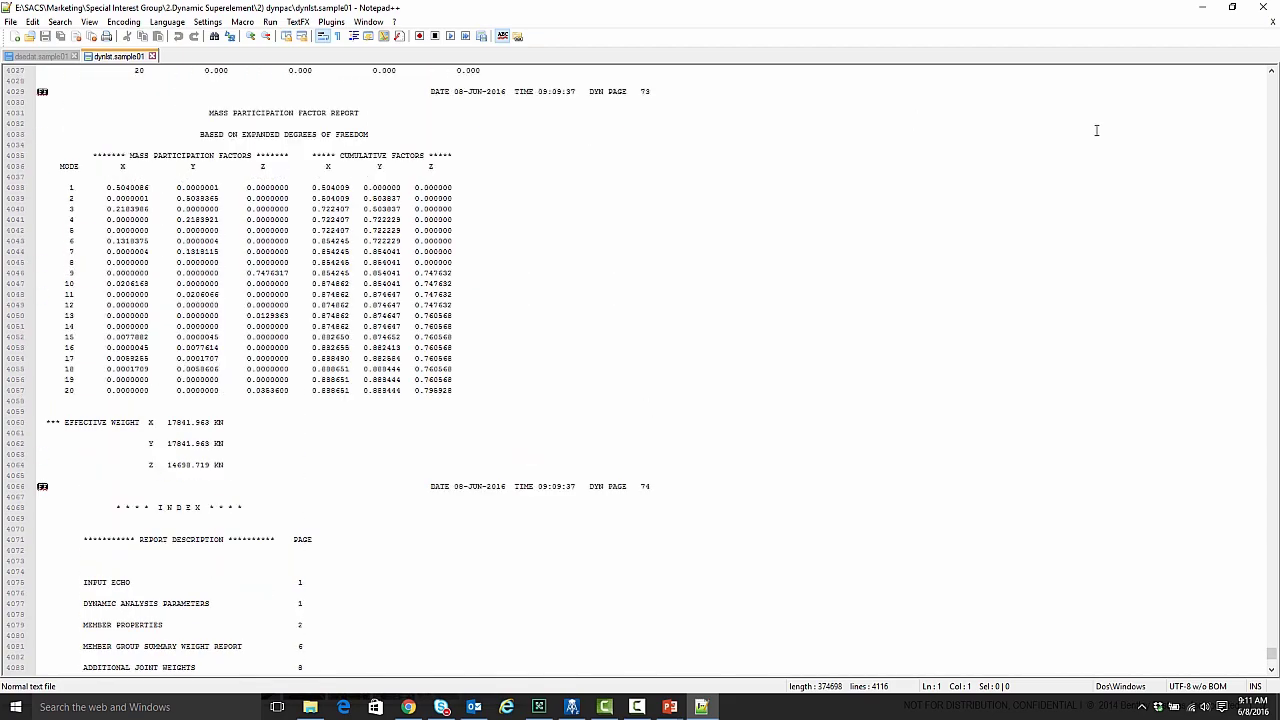
left_click(153, 57)
left_click(1273, 23)
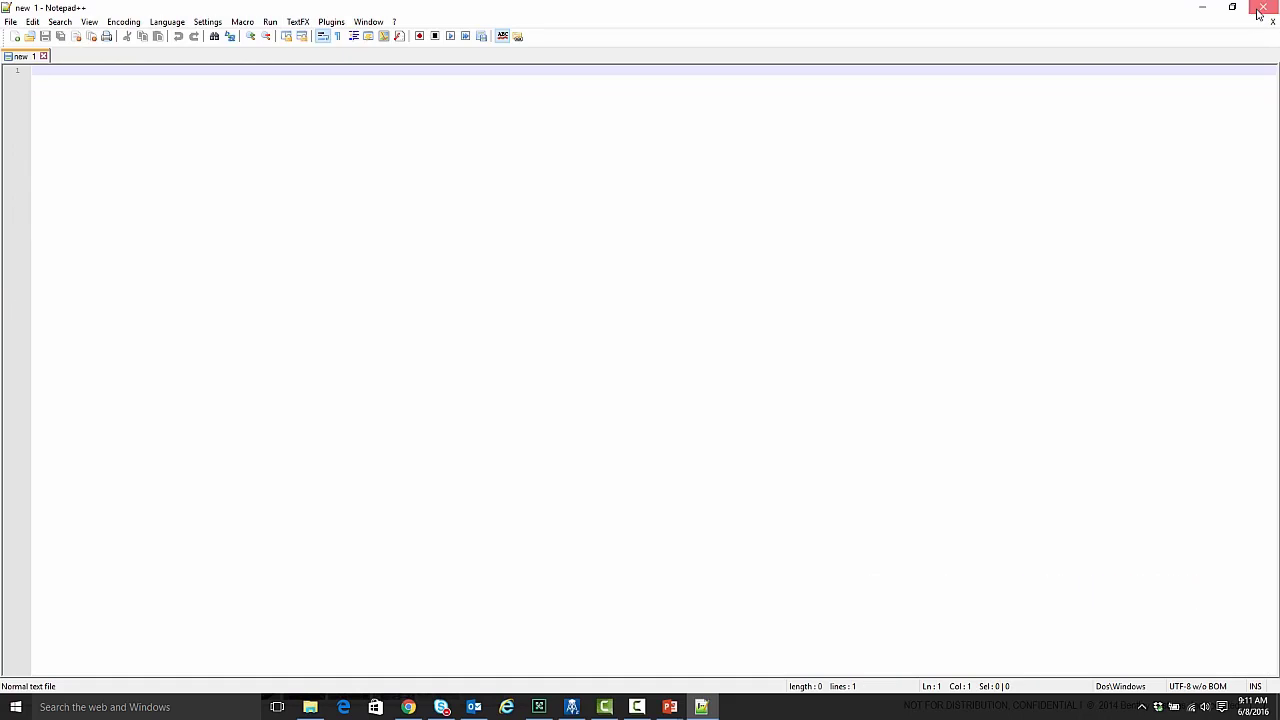
left_click(1263, 7)
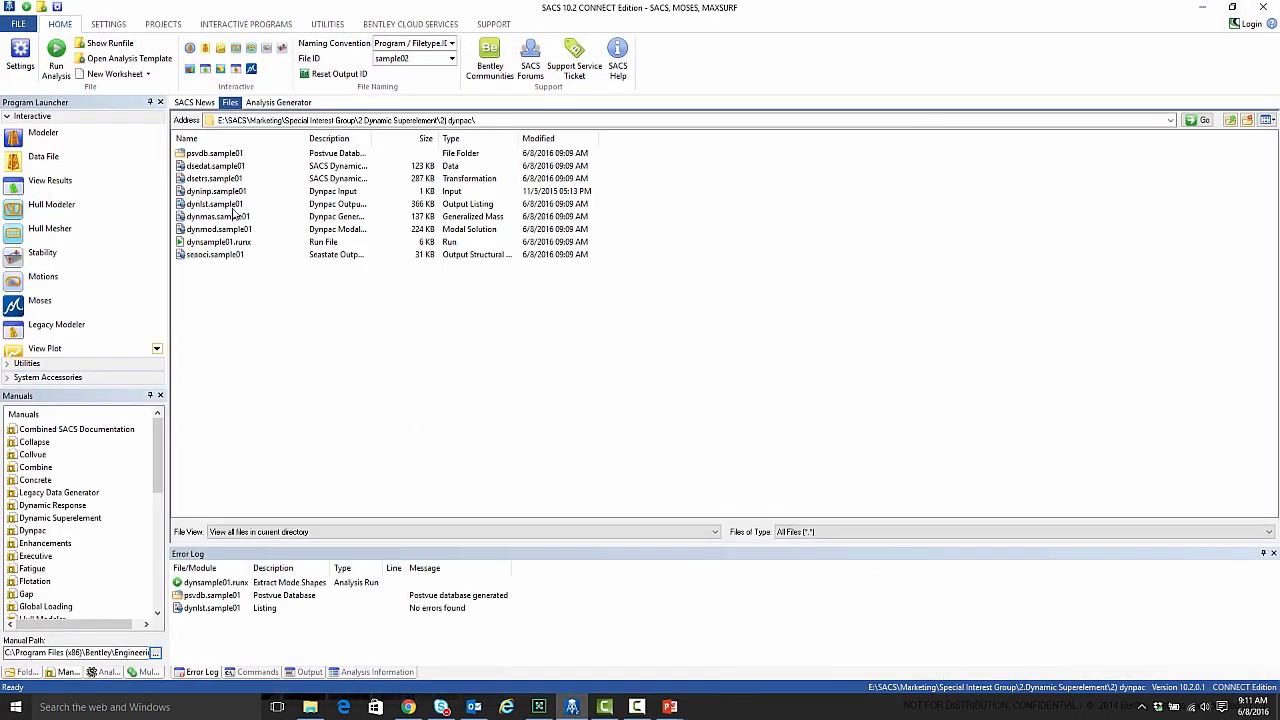